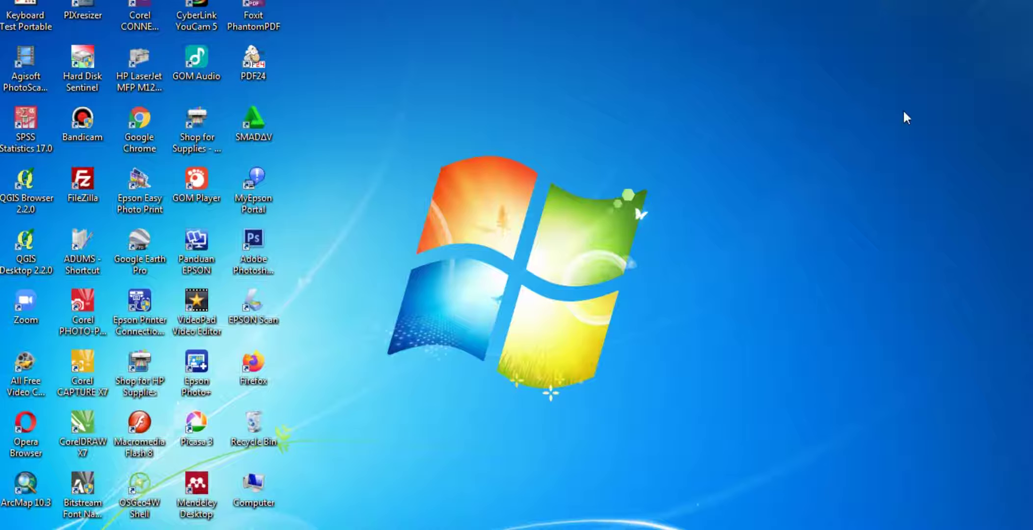
Open Google Chrome, go to schoology.com and bring up its login page
left_click(140, 129)
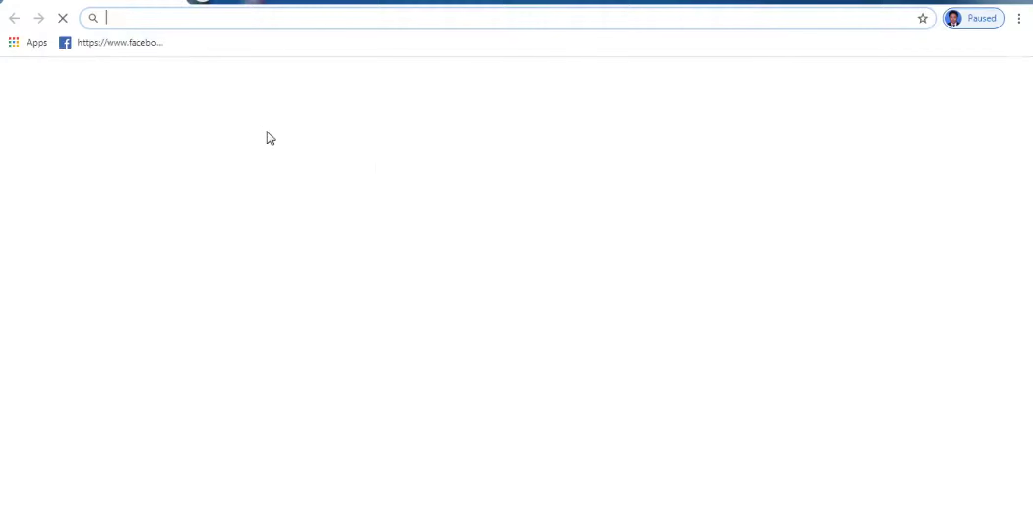
type("schoo")
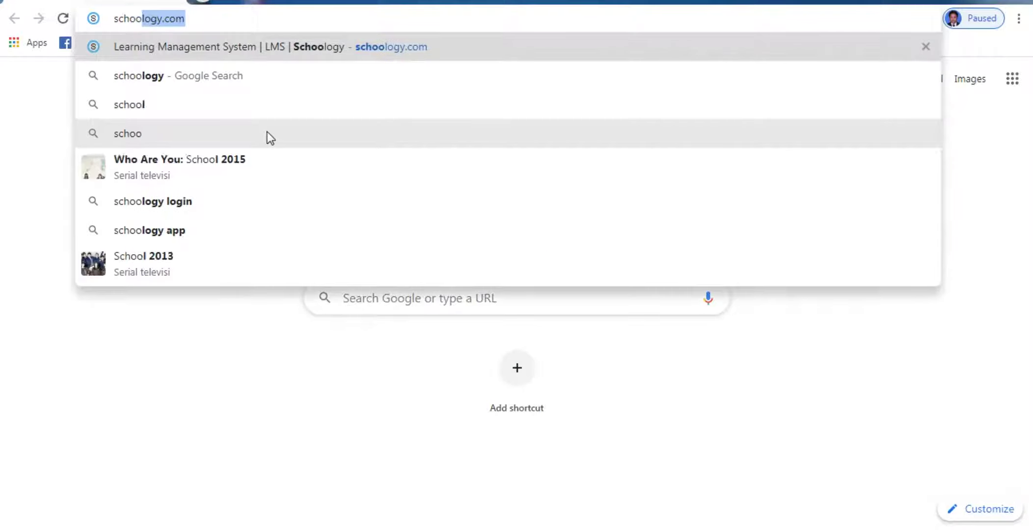
type("logy")
key("Return")
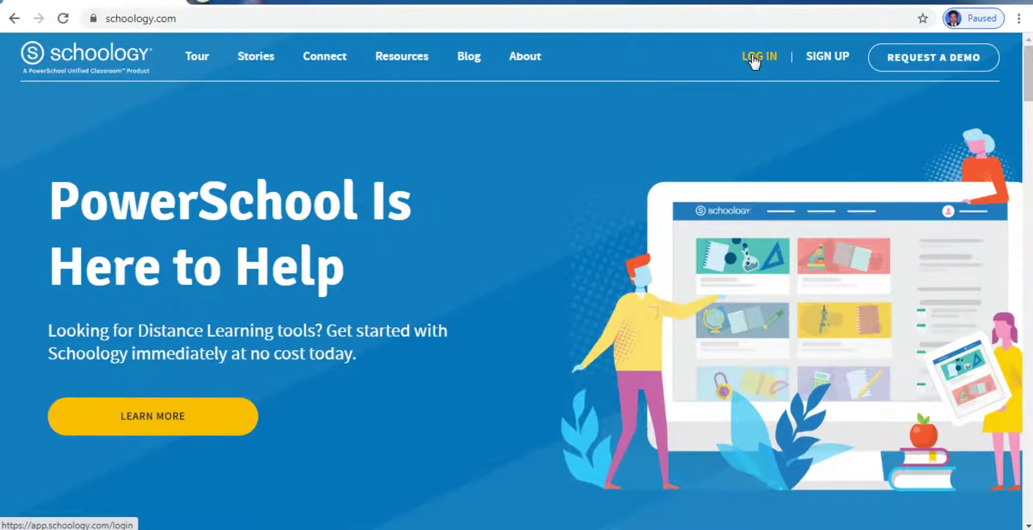
left_click(755, 58)
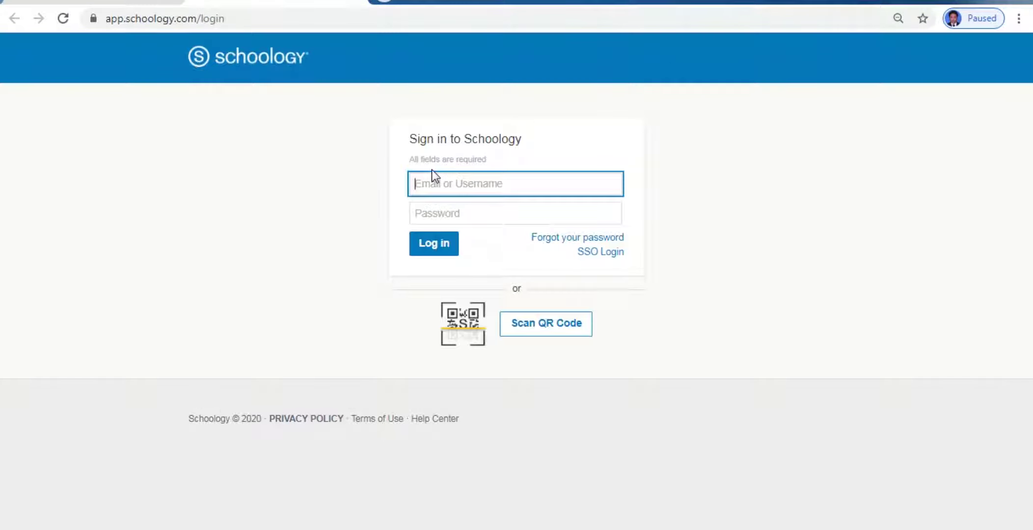
Log in to Schoology with the account's e-mail address and password
type("rud")
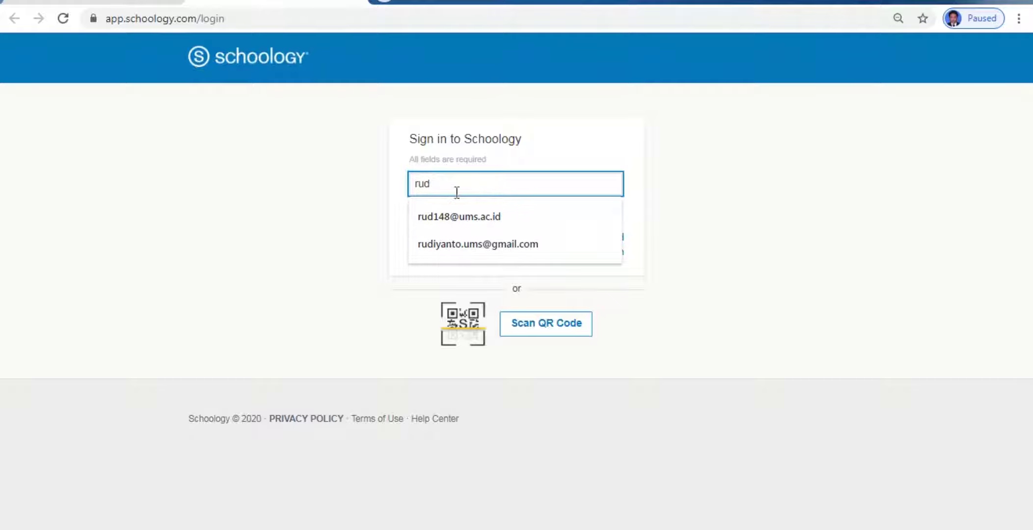
left_click(463, 216)
left_click(461, 216)
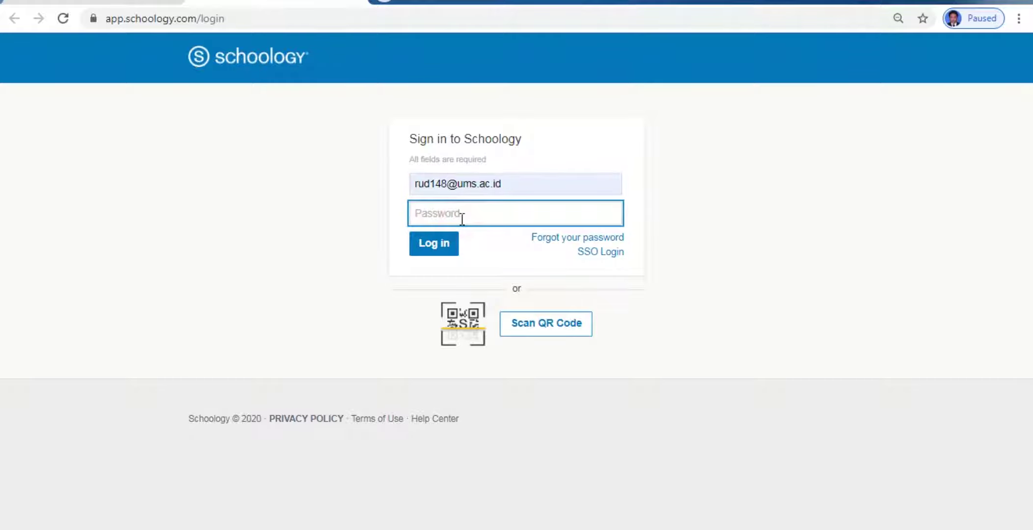
type("•")
left_click(458, 247)
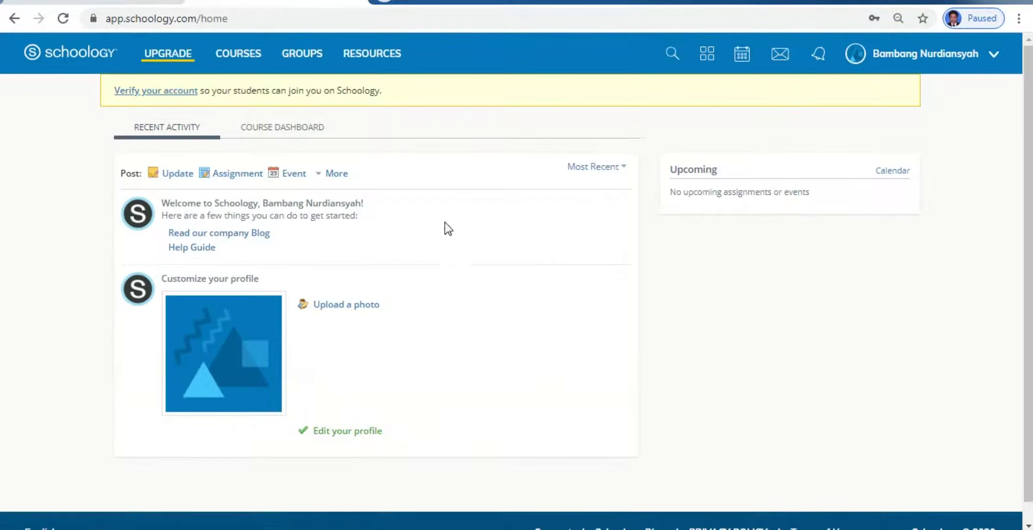
In the Bahasa Indonesia: Kelas A course, start a new materials folder titled "Pertemuan 1"
left_click(236, 55)
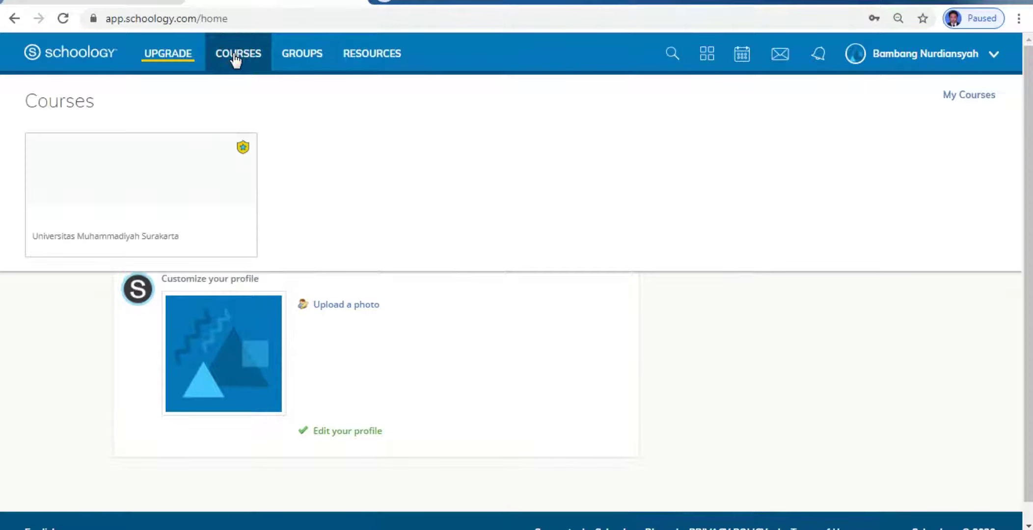
left_click(97, 219)
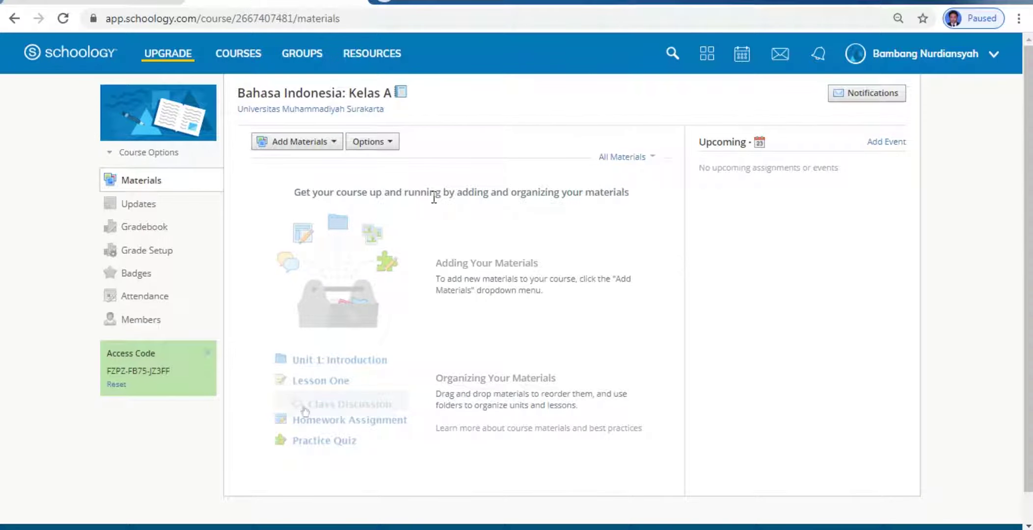
left_click(313, 143)
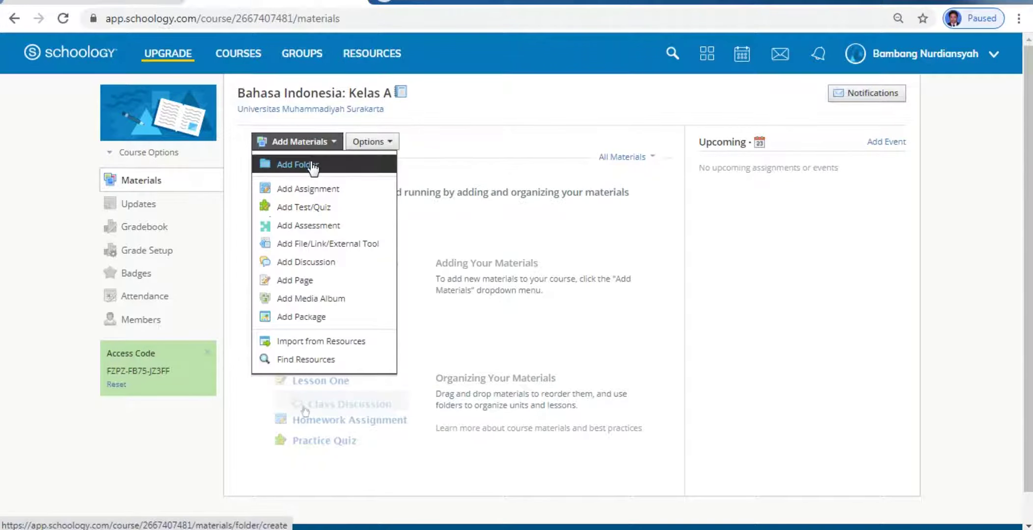
left_click(510, 103)
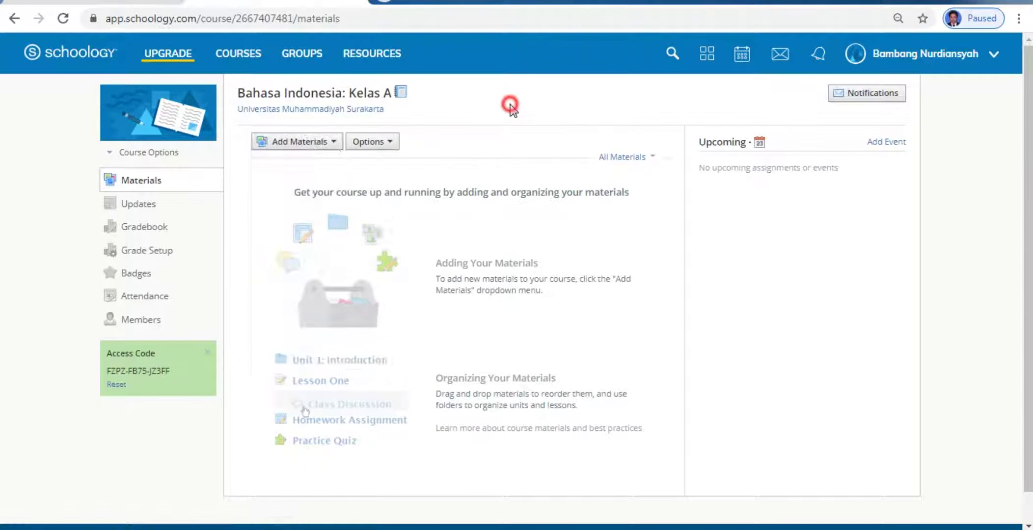
left_click(323, 142)
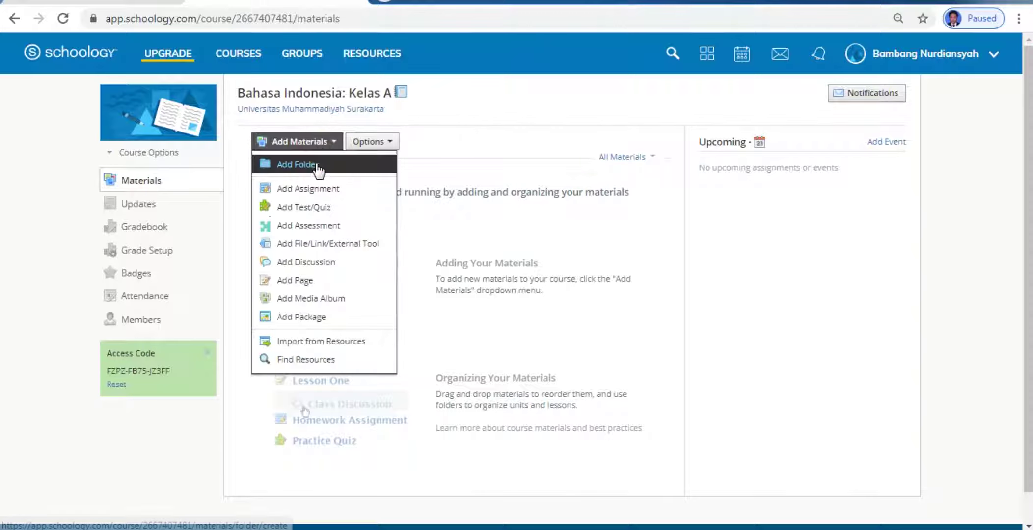
left_click(315, 163)
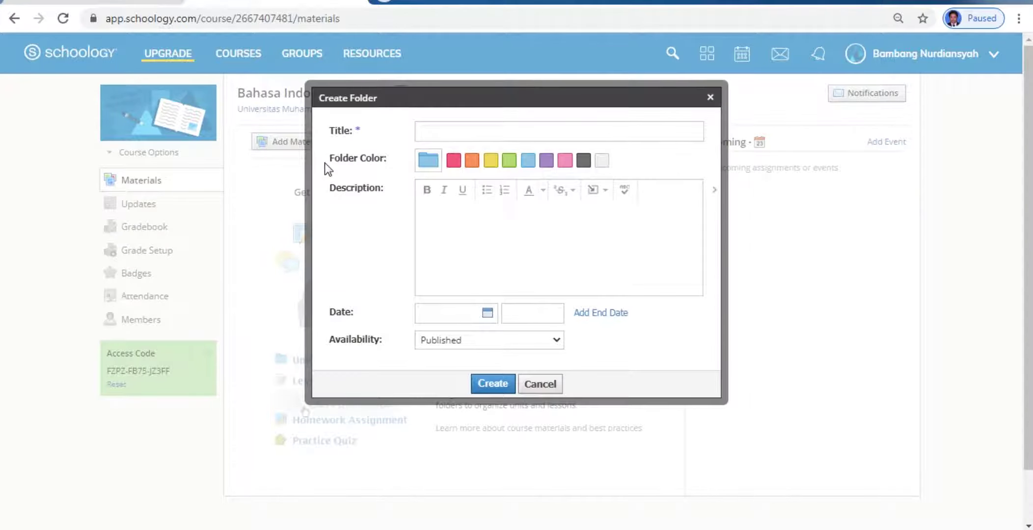
type("Pertem")
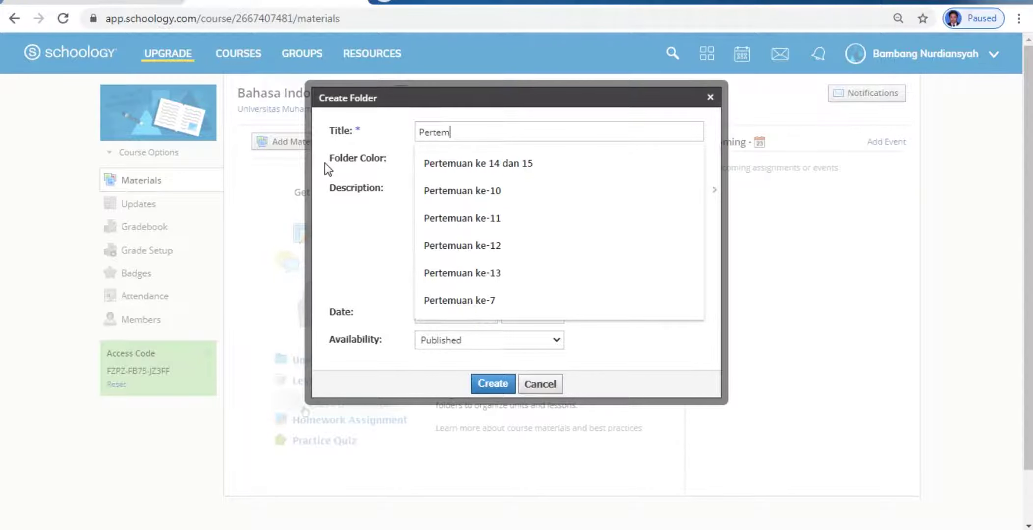
type("uan 1")
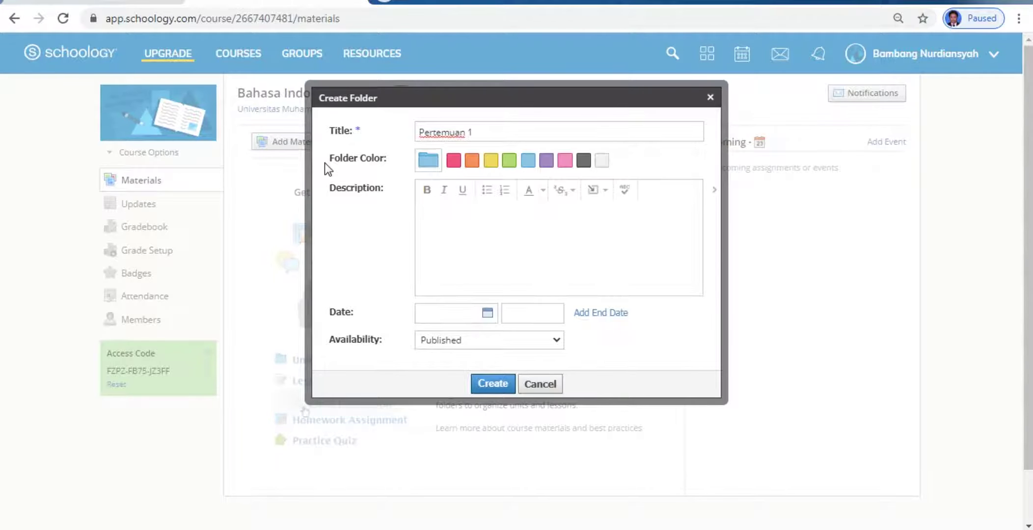
Make the folder red, describe it as "Folder ini berisi materi tentang perkembangan bahasa indonesia dan RPS mata kuliah bahasa indonesia" and create it
left_click(507, 236)
left_click(454, 160)
left_click(439, 209)
type("Folder ini berisi materi")
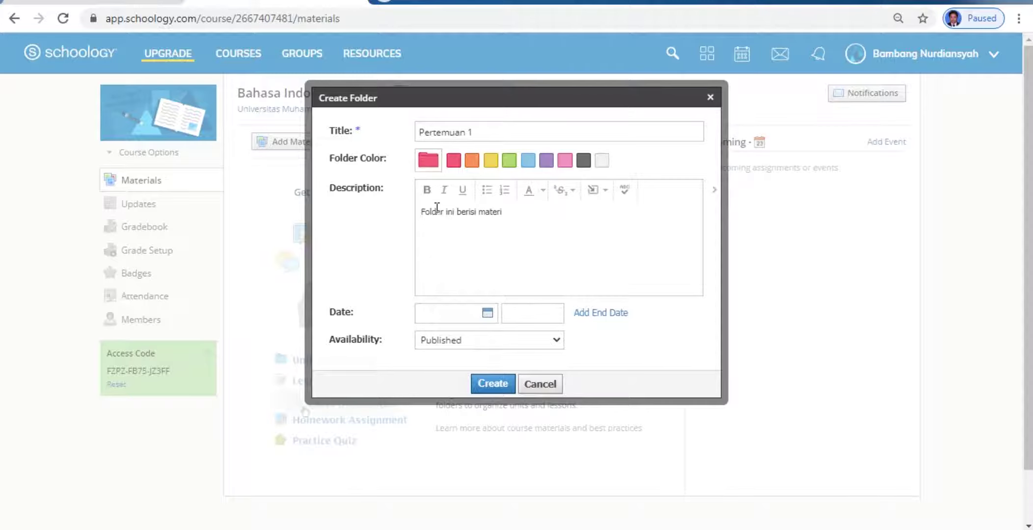
type("tentang perkembangan bahasa indone")
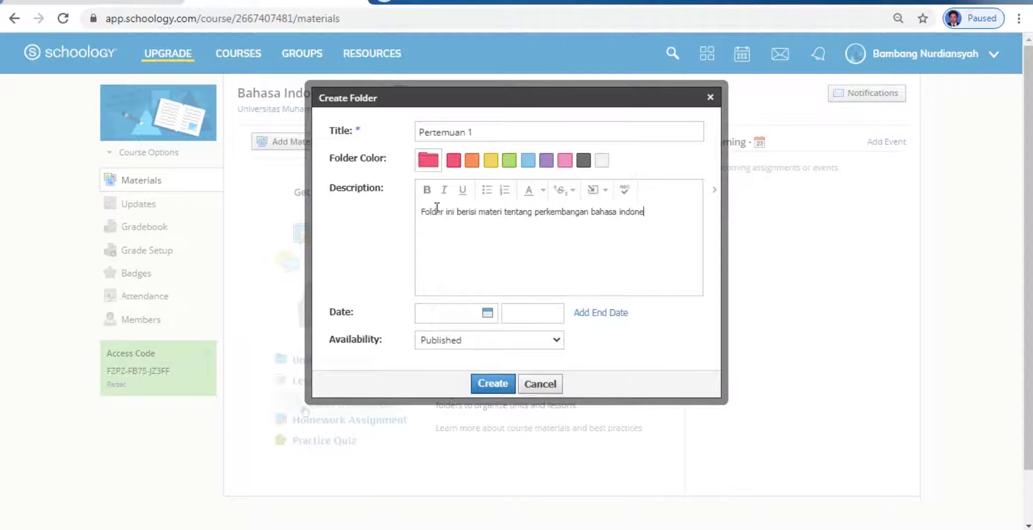
type("sia dan RPS mata kuliah bahasa indonesia")
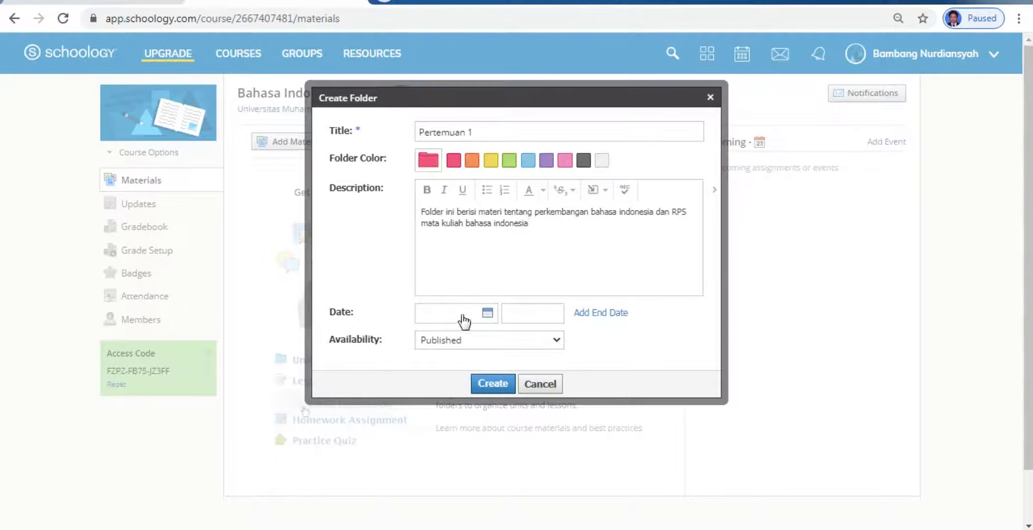
left_click(490, 384)
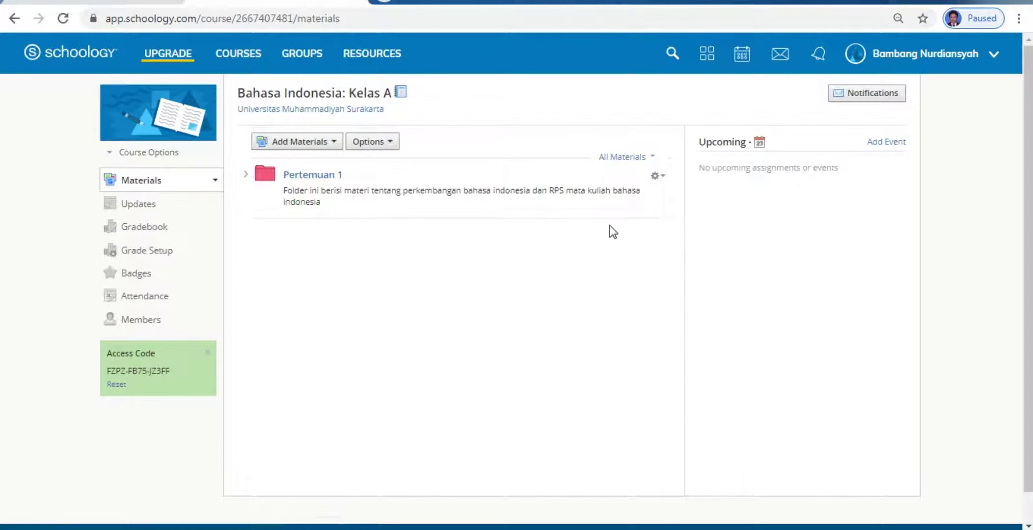
Edit the Pertemuan 1 folder, setting its start date to 7/23/20 and adding an end date of 7/30/20
left_click(660, 178)
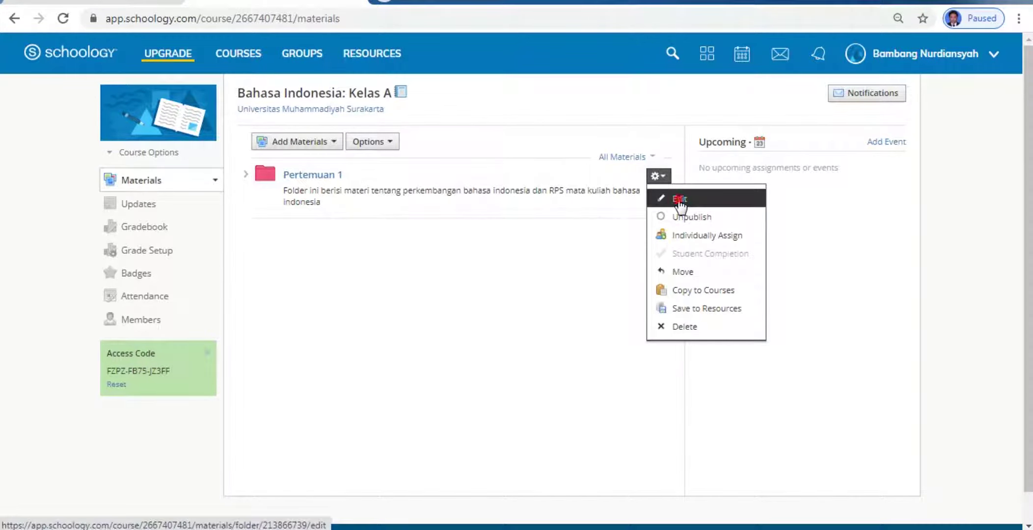
left_click(680, 202)
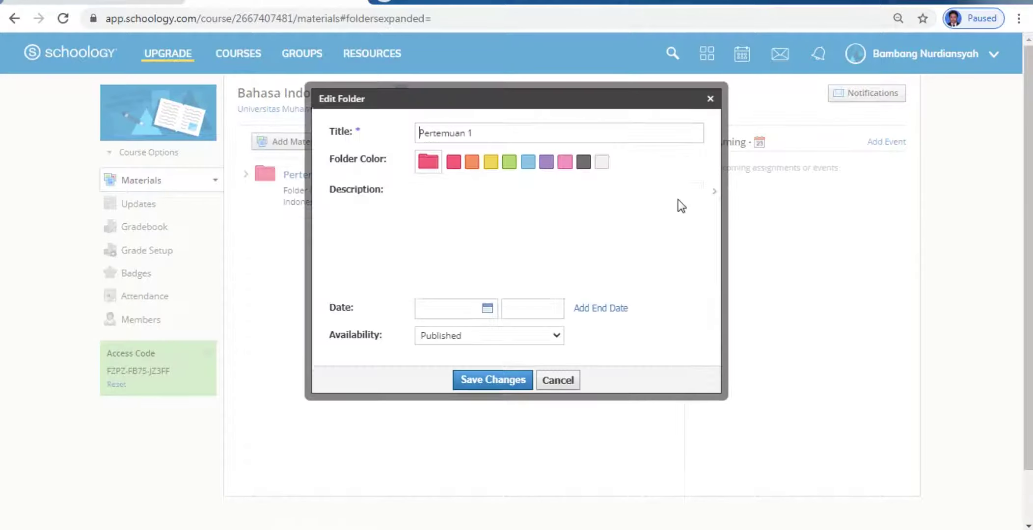
left_click(469, 315)
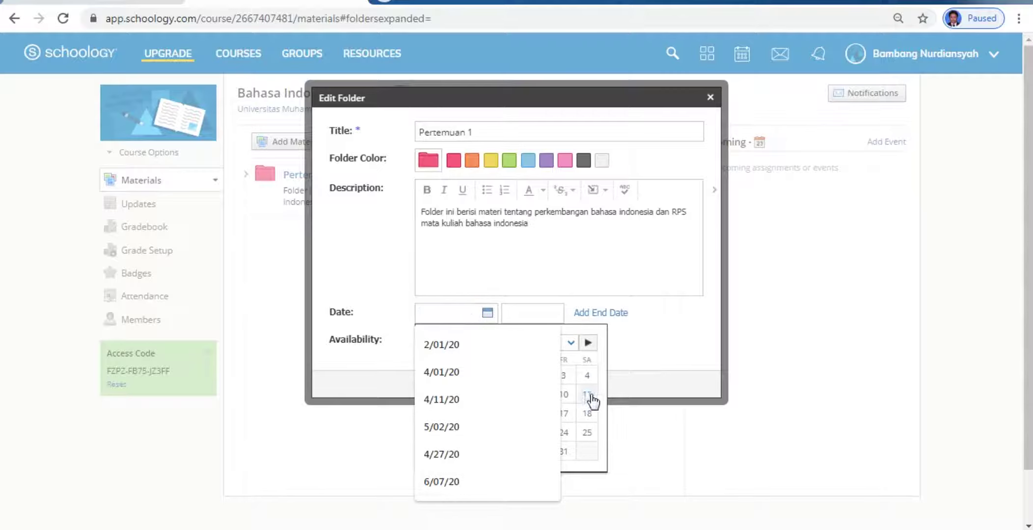
left_click(569, 432)
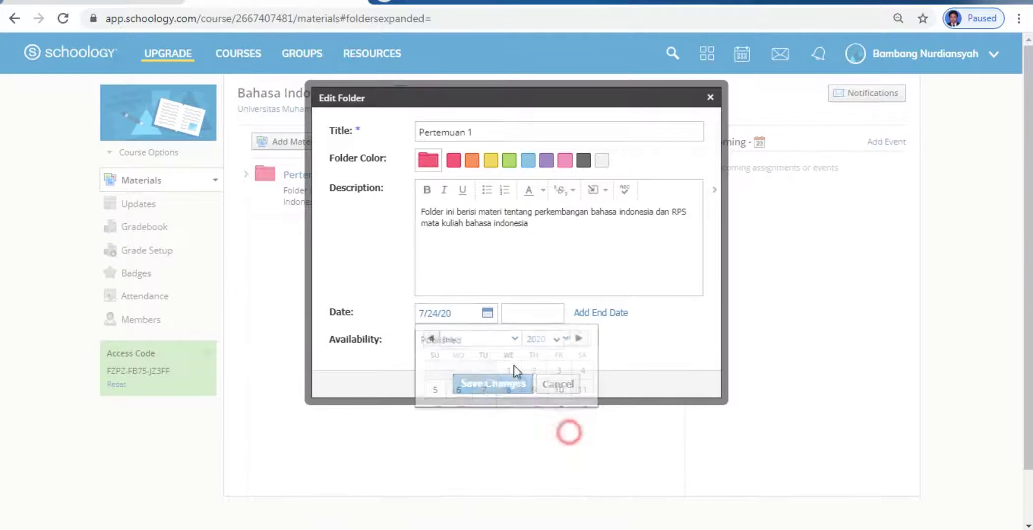
left_click(438, 318)
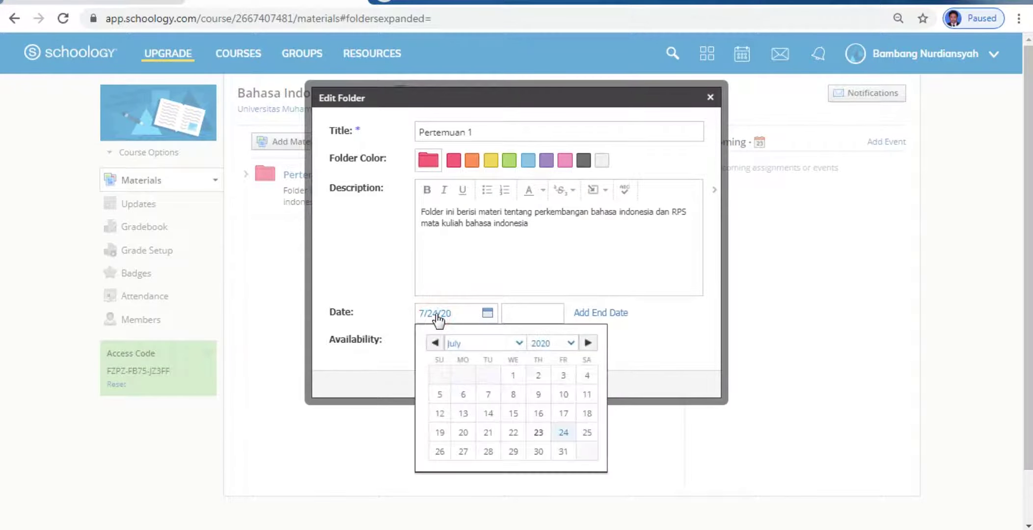
left_click(539, 433)
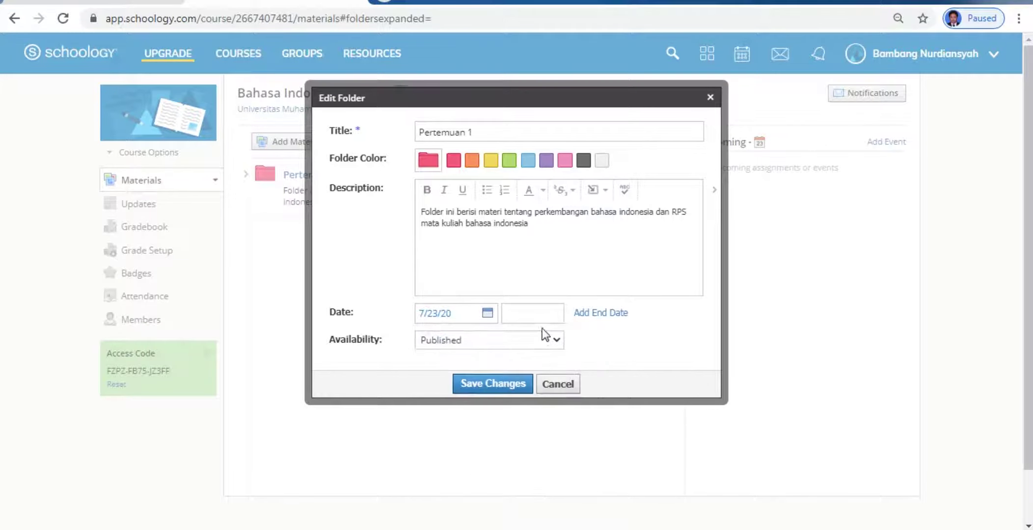
left_click(588, 313)
left_click(442, 334)
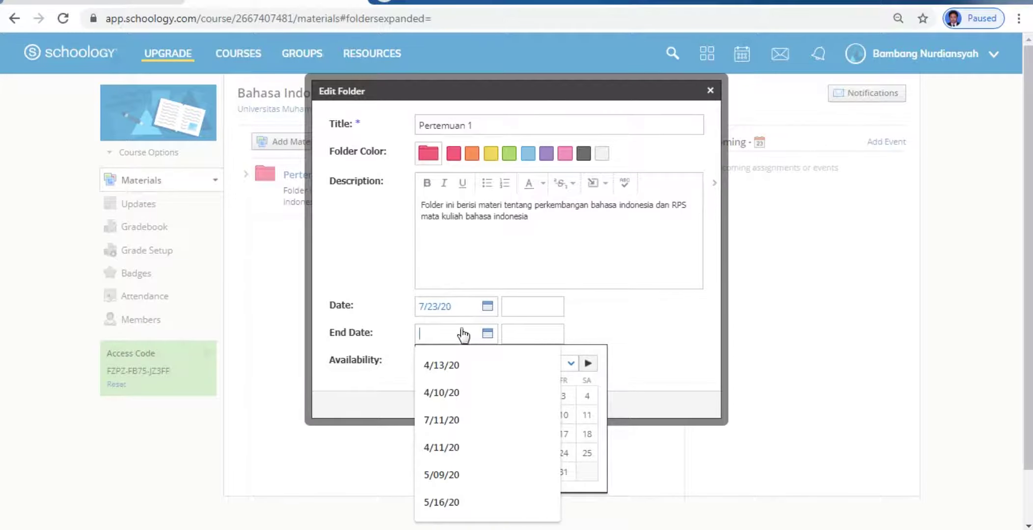
left_click(559, 471)
left_click(538, 471)
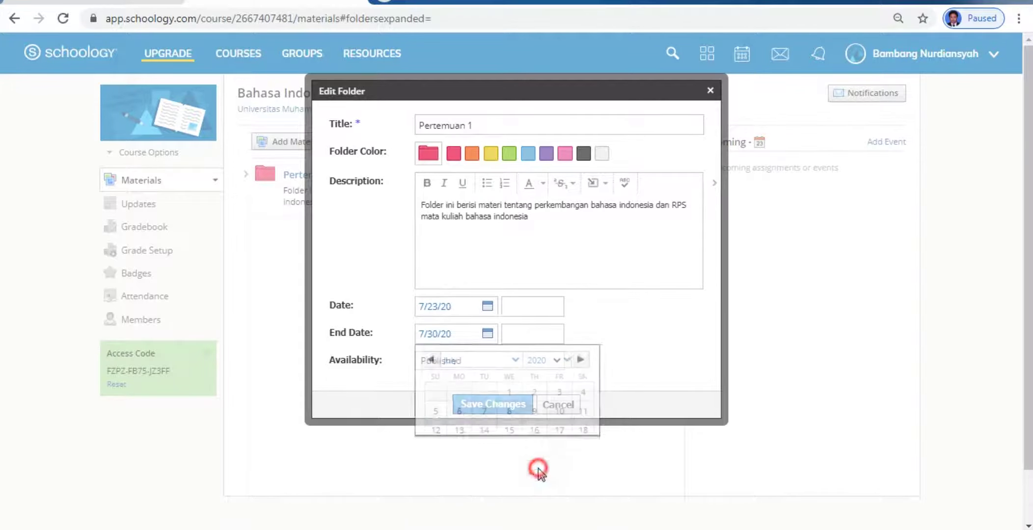
Set both the start time and the end time of the folder to 10:00AM
left_click(523, 308)
left_click(525, 340)
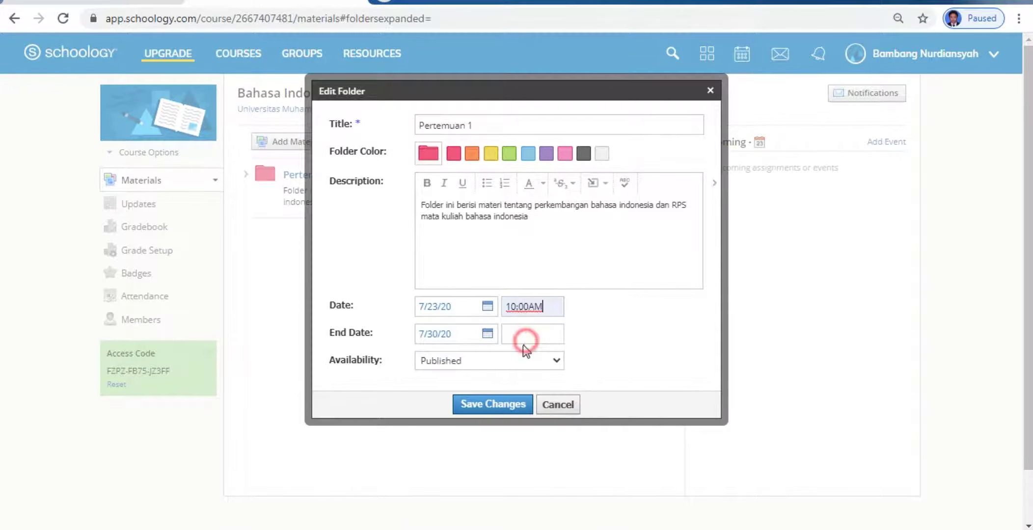
left_click(525, 339)
left_click(526, 364)
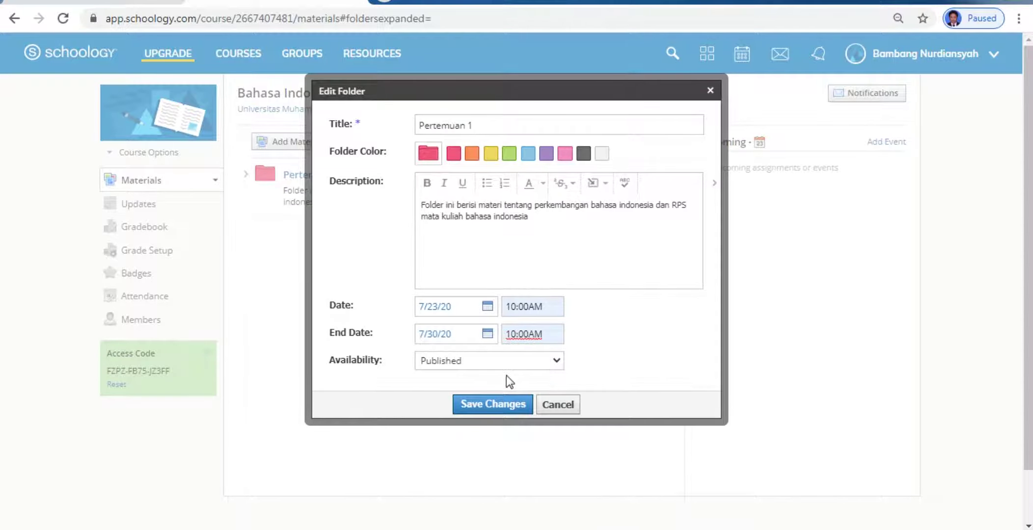
Set the folder's availability to "Published during date range" and save the changes
left_click(499, 364)
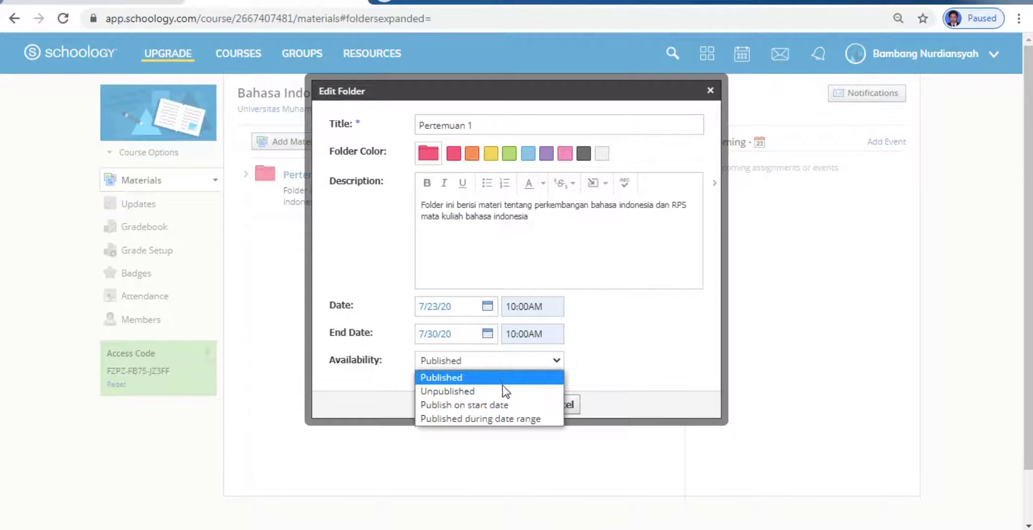
left_click(501, 419)
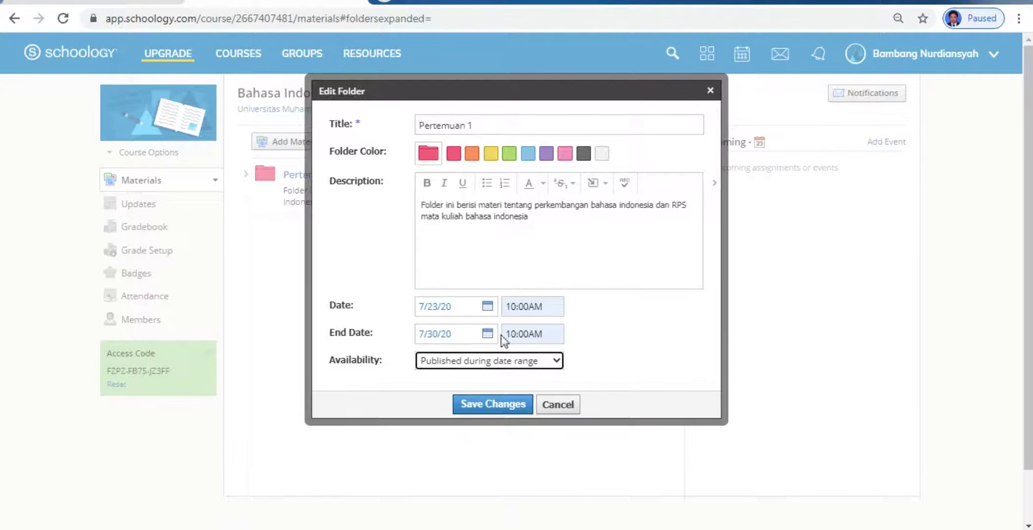
left_click(499, 411)
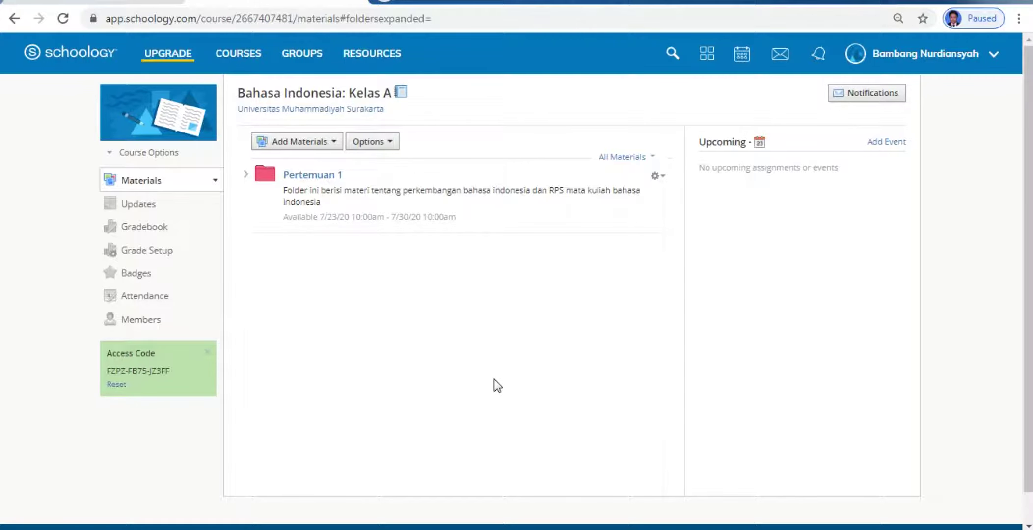
In the Pertemuan 1 folder, start a file material and attach RPS Bahasa Indonesia and Sejarah Perkembangan Bahasa Indonesia from the DATA (D:) drive
left_click(321, 181)
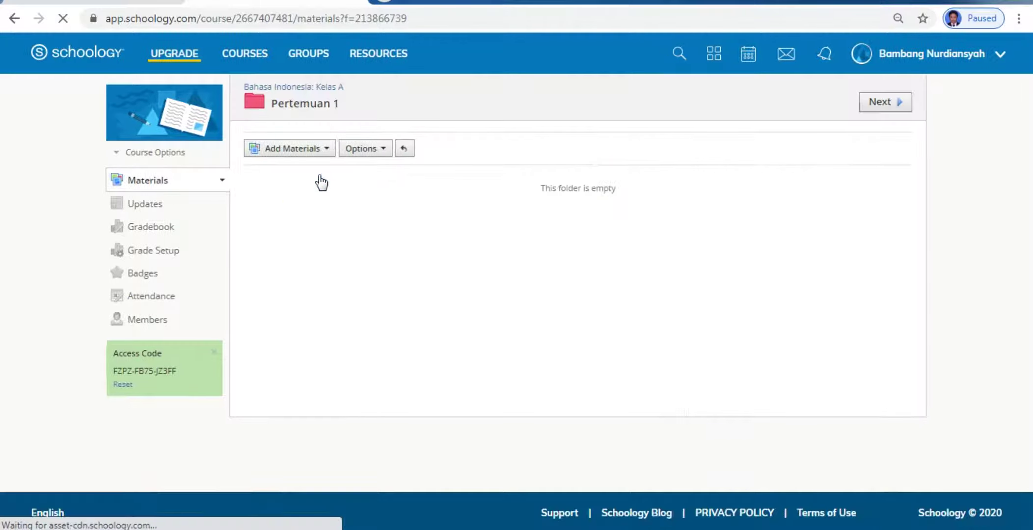
left_click(312, 152)
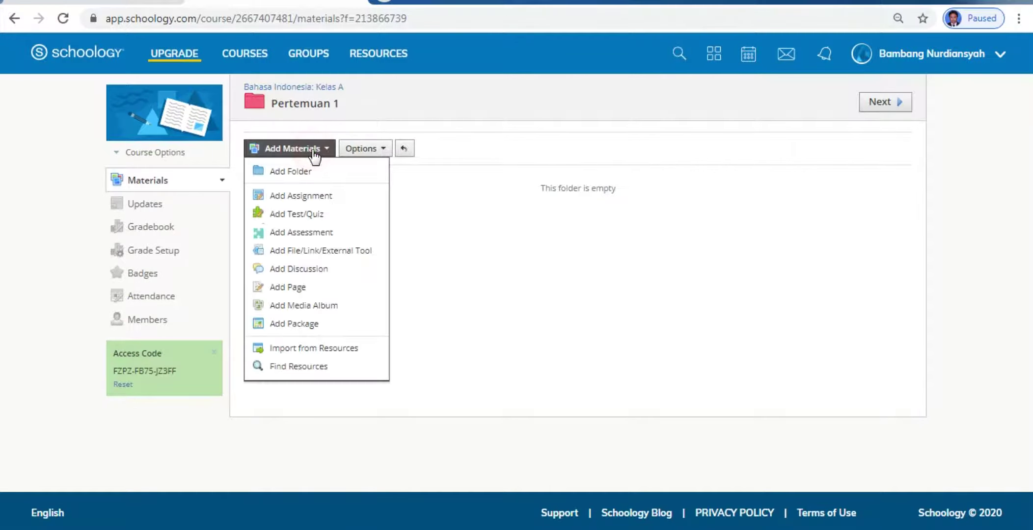
left_click(311, 250)
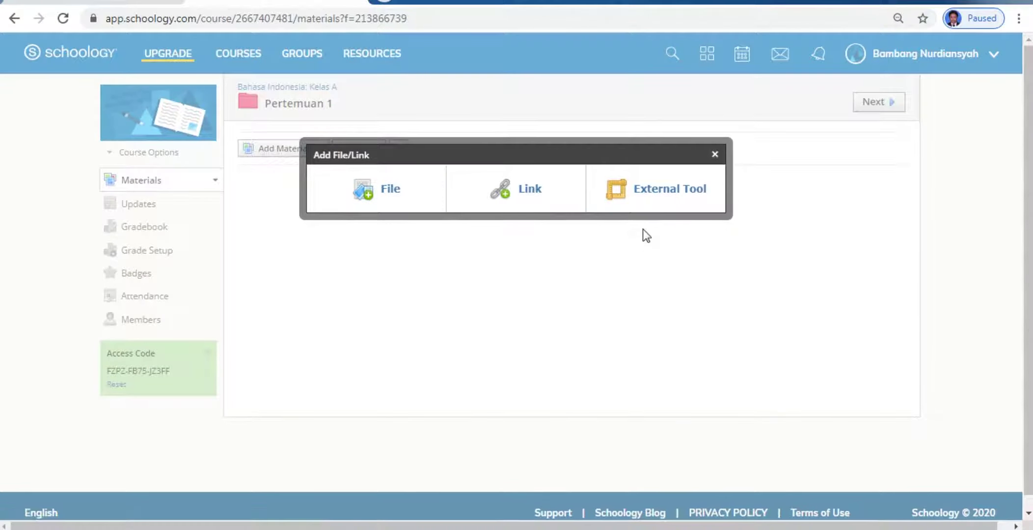
left_click(396, 193)
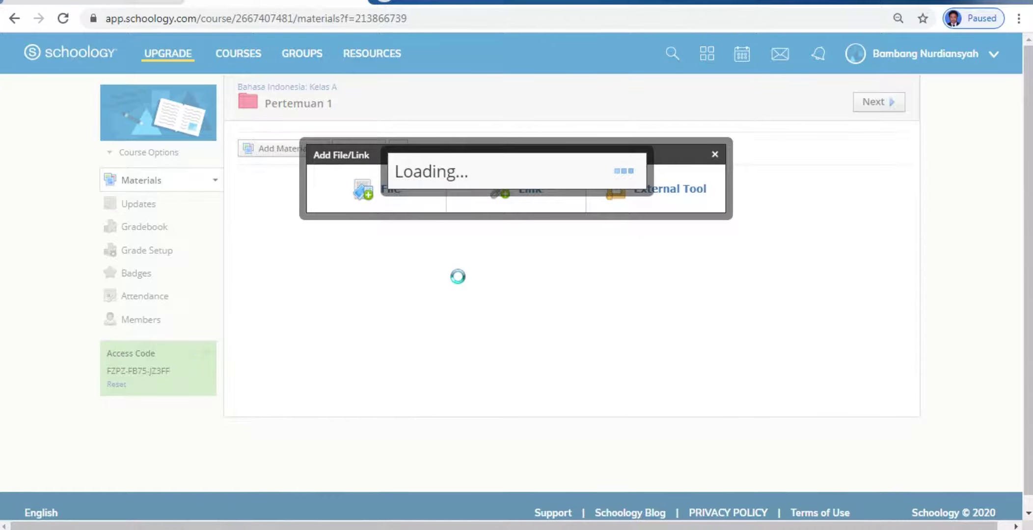
left_click(422, 172)
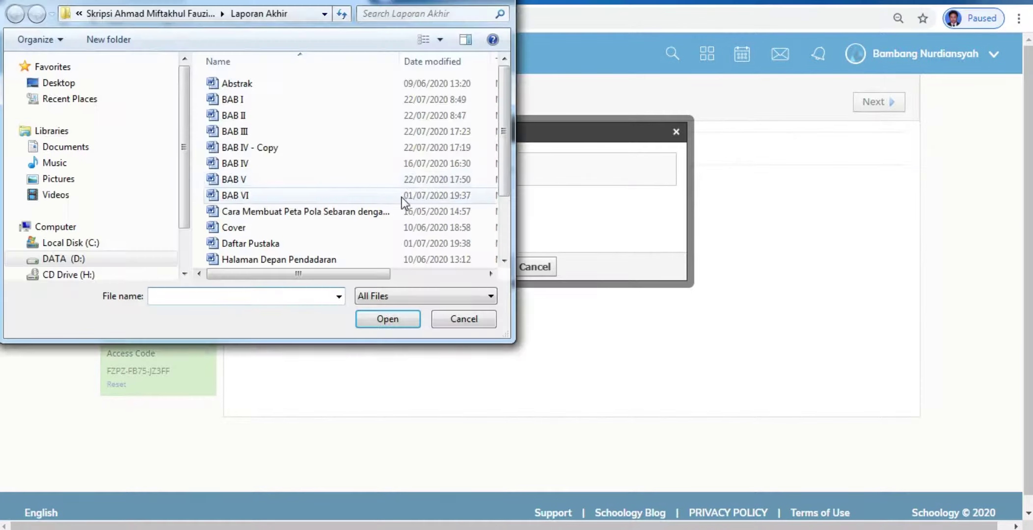
left_click(92, 259)
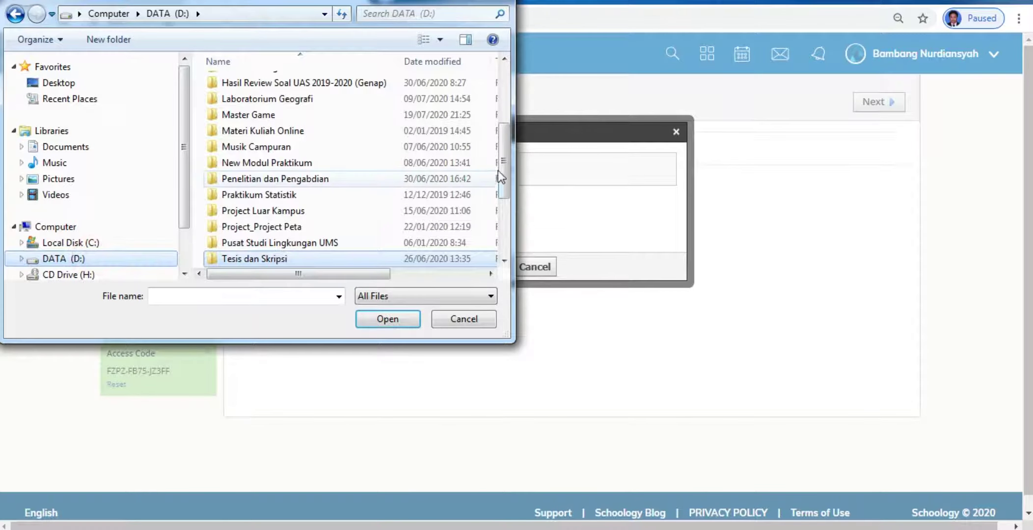
left_click_drag(504, 160, 503, 214)
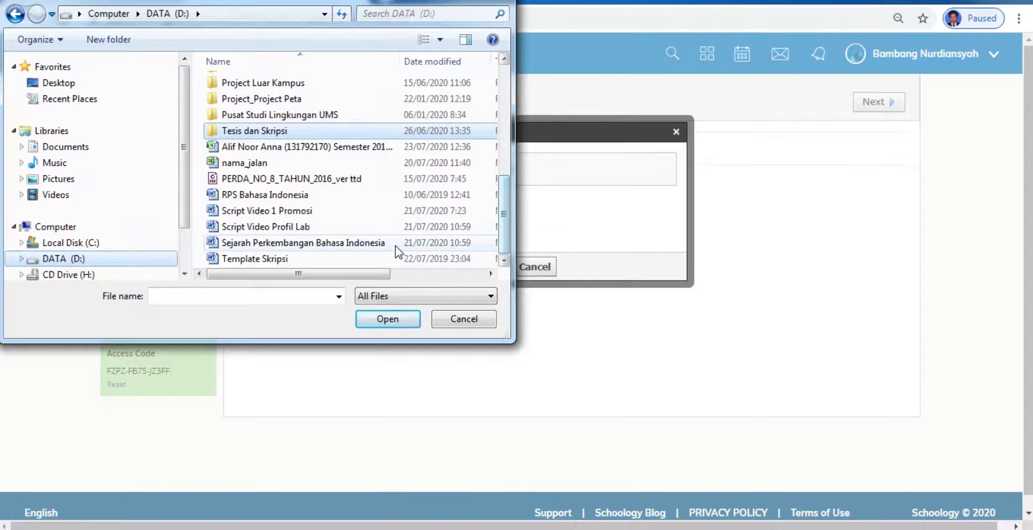
left_click(277, 195)
left_click(292, 244, "shift")
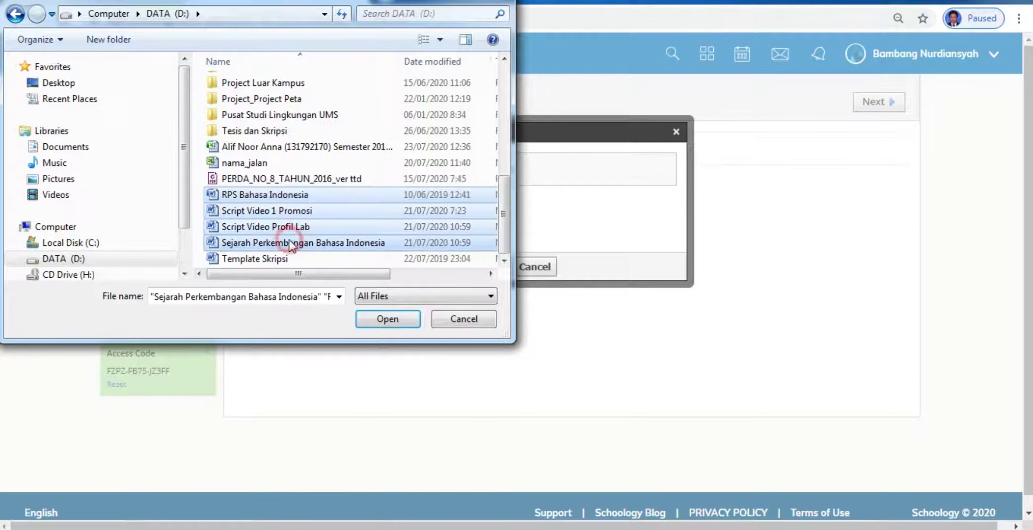
left_click(319, 199)
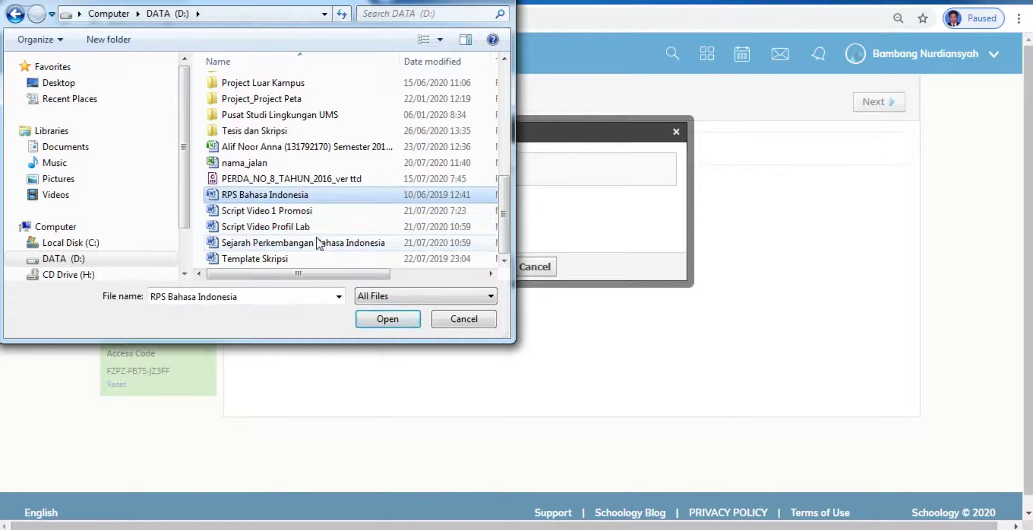
left_click(318, 242, "ctrl")
left_click(385, 318)
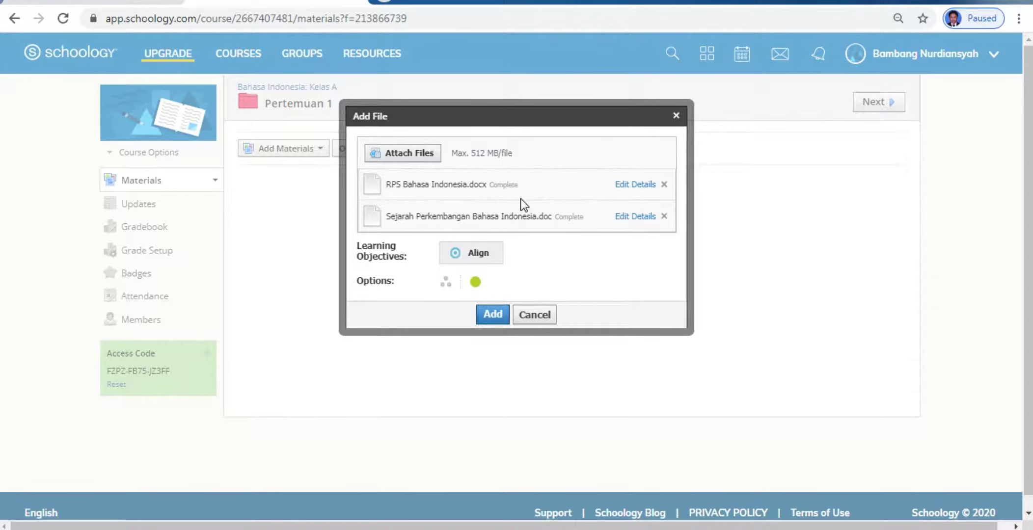
Align the attached files with the CLO Bahasa Indonesia objective "Memahami sejarah perkembangan Bahasa Indonesia" and add them to the folder
left_click_drag(519, 185, 492, 189)
left_click(534, 186)
left_click(477, 254)
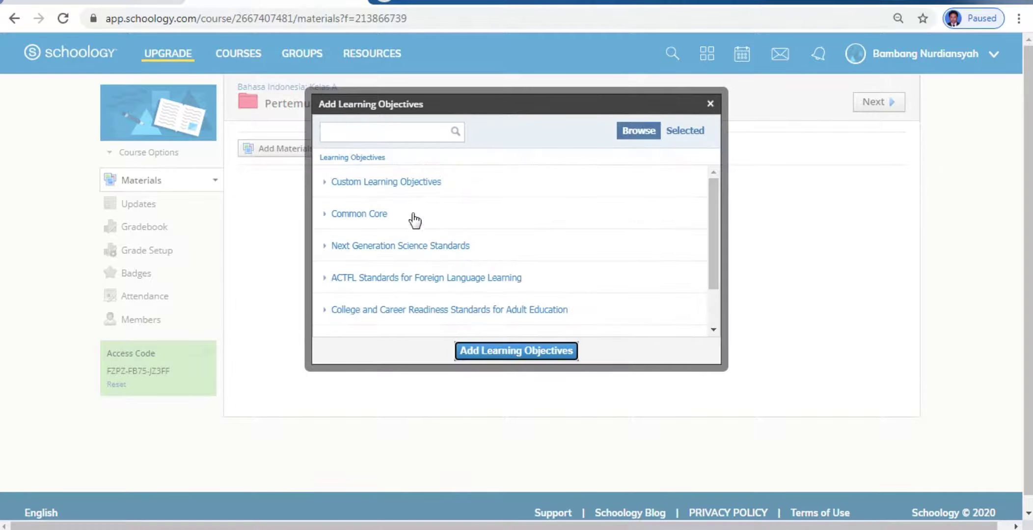
left_click(394, 183)
left_click(349, 182)
left_click(350, 184)
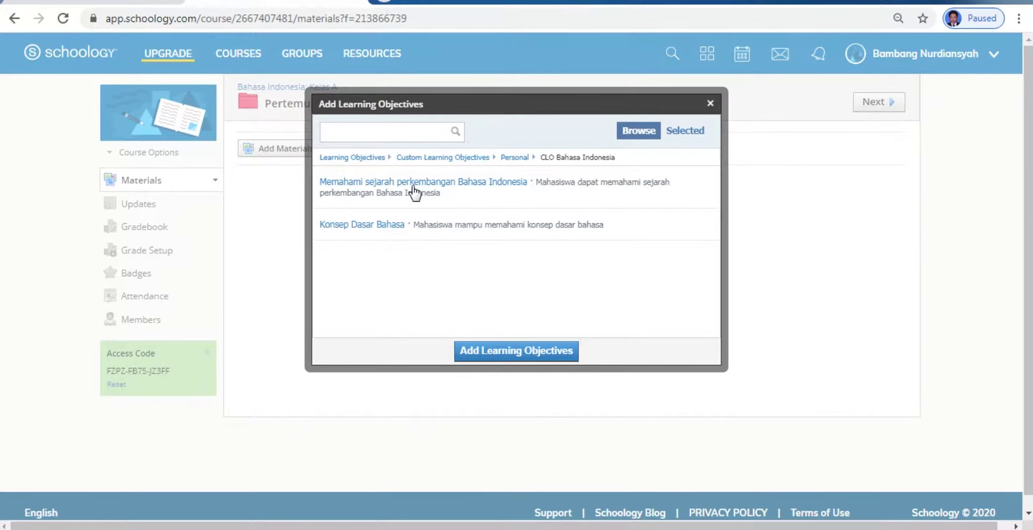
left_click(414, 190)
left_click(525, 353)
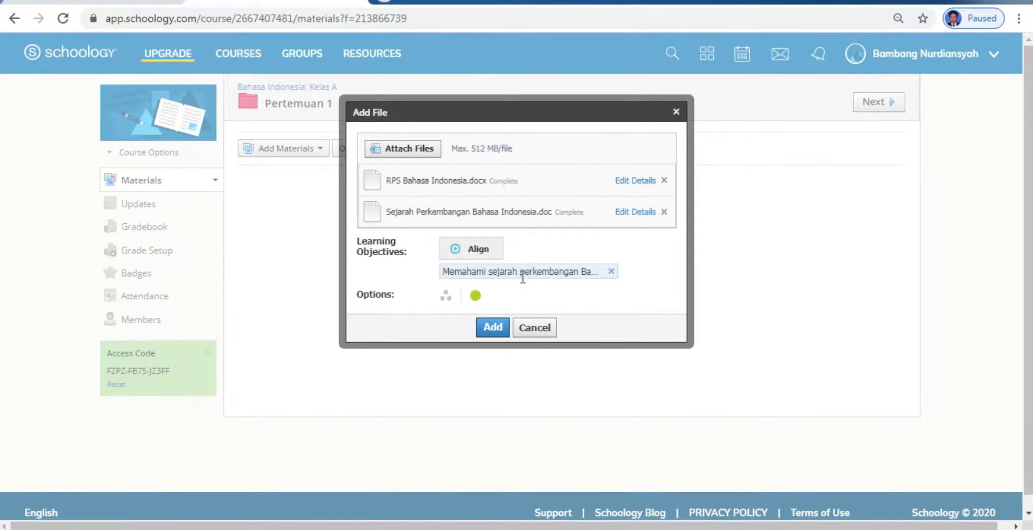
left_click(493, 327)
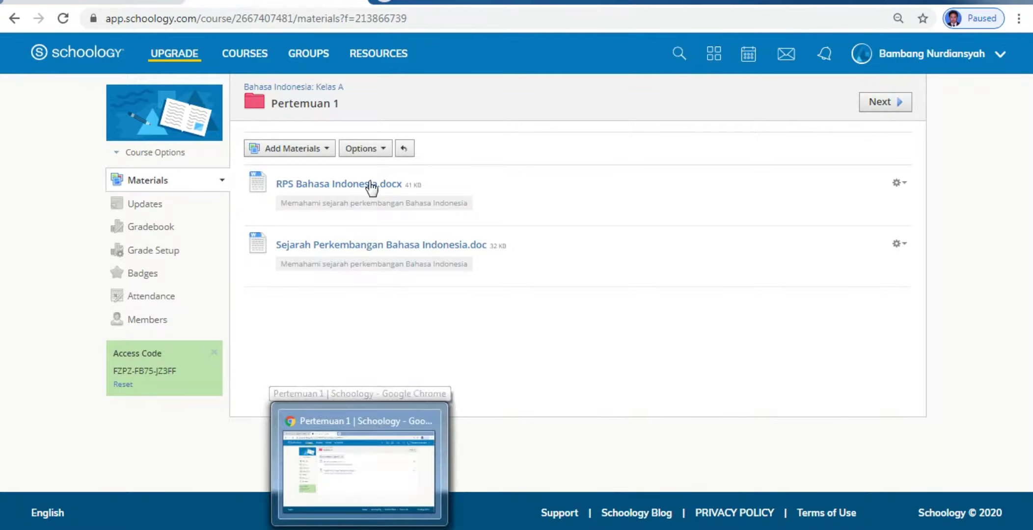
Open youtube.com in a new browser tab and search for "sejarah bahasa indonesia"
left_click(384, 4)
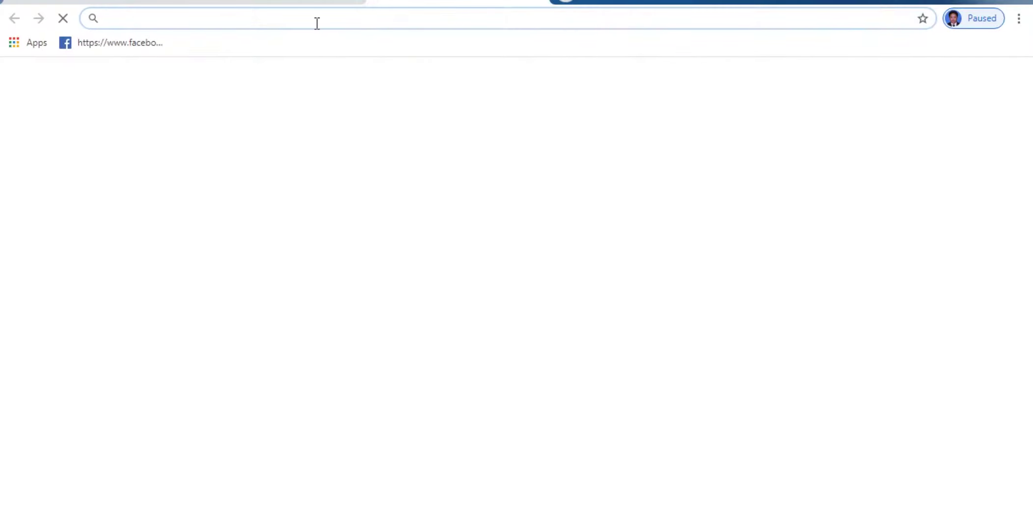
type("youtu")
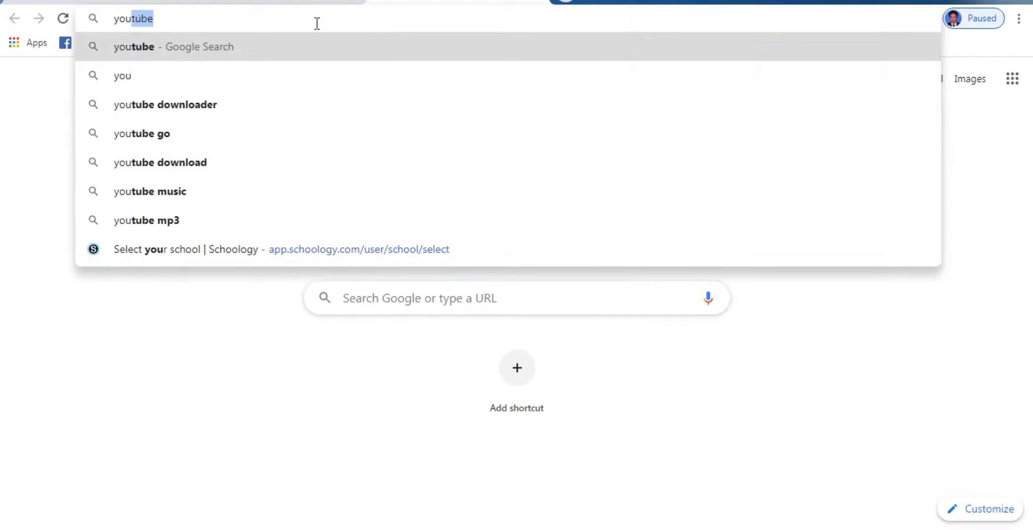
type("be.com")
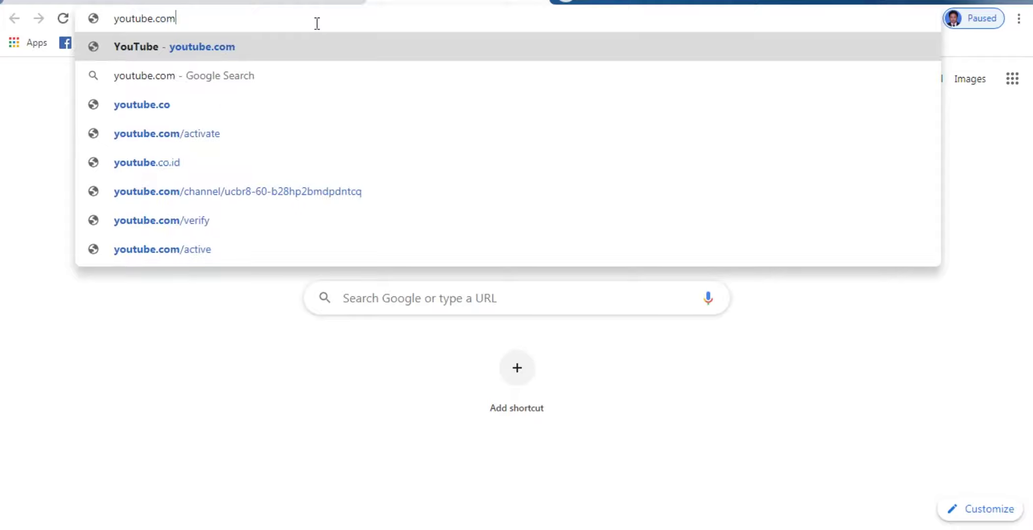
key("Return")
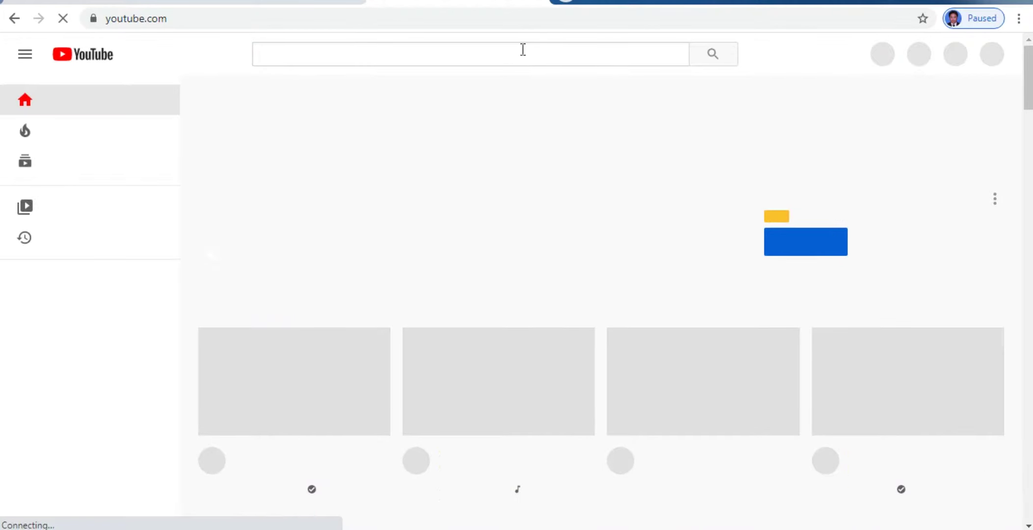
left_click(510, 54)
type("s")
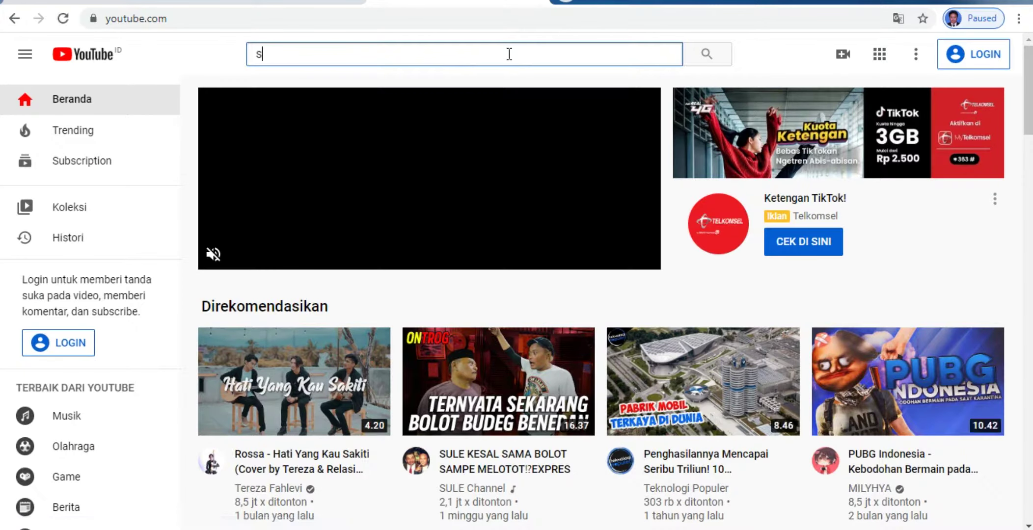
type("ejarah ")
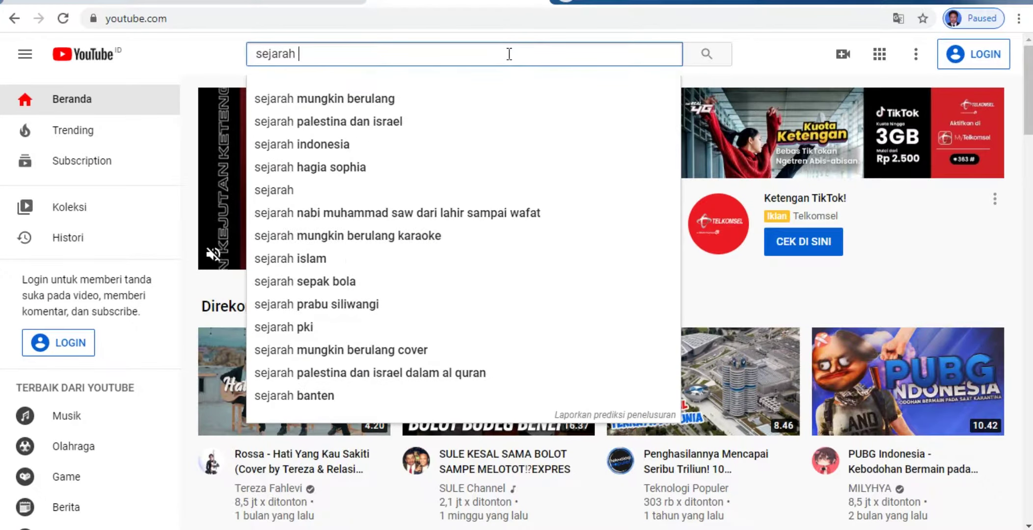
type("bahasa indonesia")
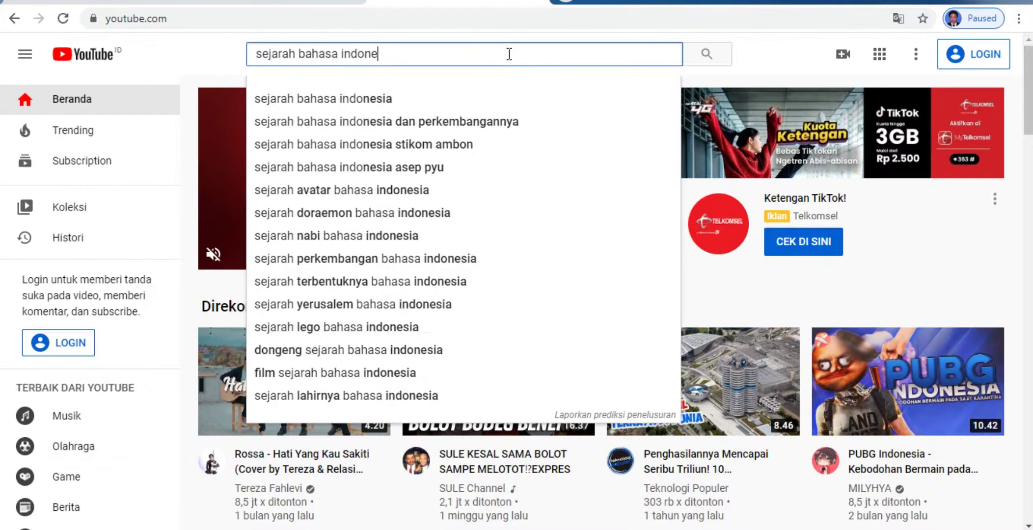
key("Return")
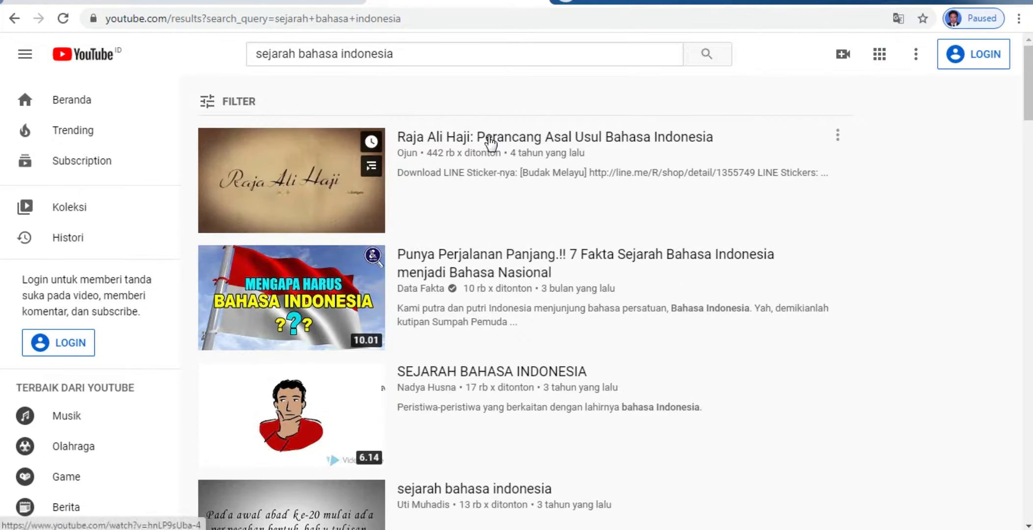
Open the video "Raja Ali Haji: Perancang Asal Usul Bahasa Indonesia", pause it and copy its web address
left_click(488, 141)
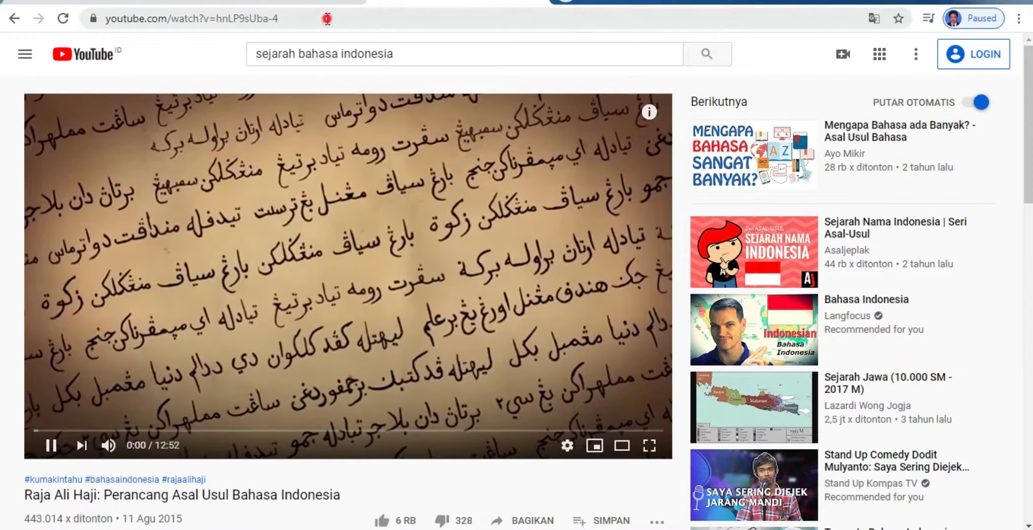
left_click(308, 20)
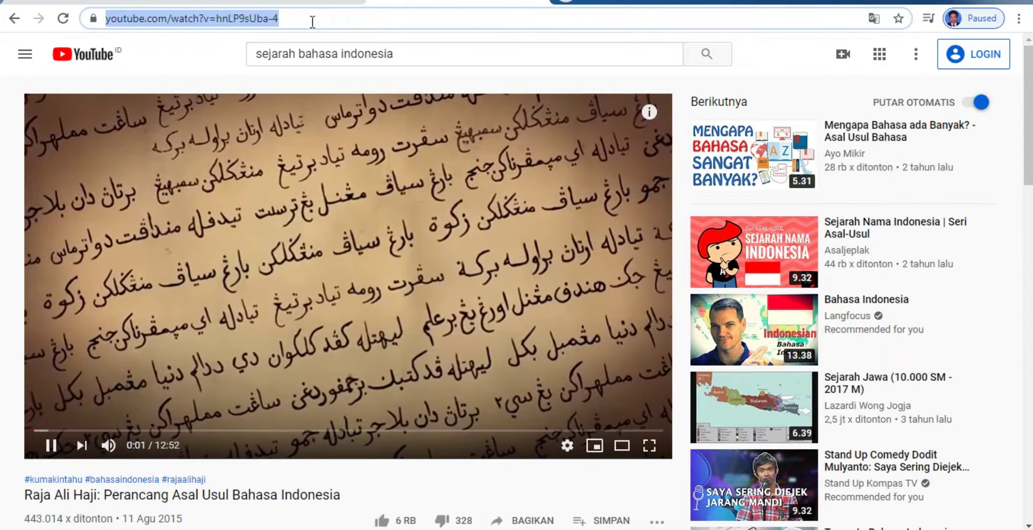
right_click(269, 19)
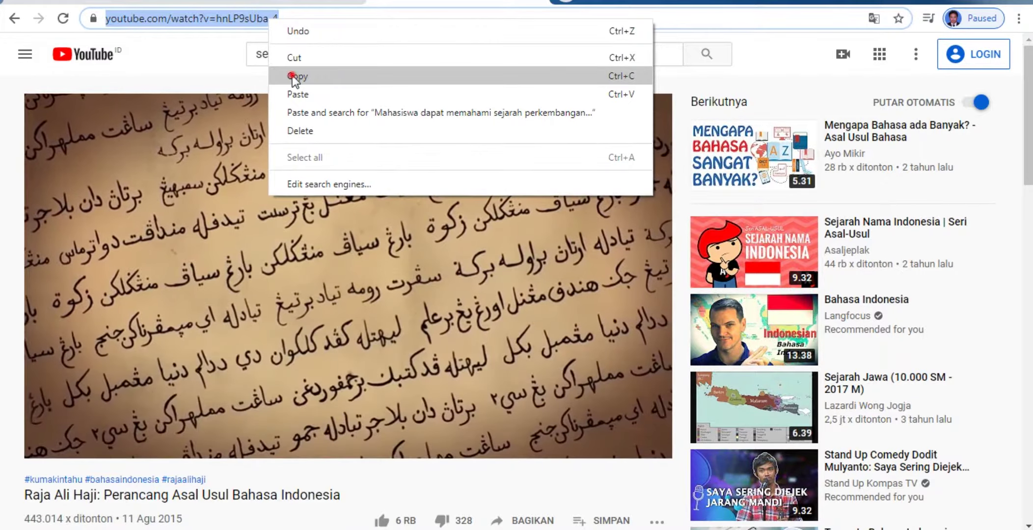
left_click(293, 76)
left_click(54, 454)
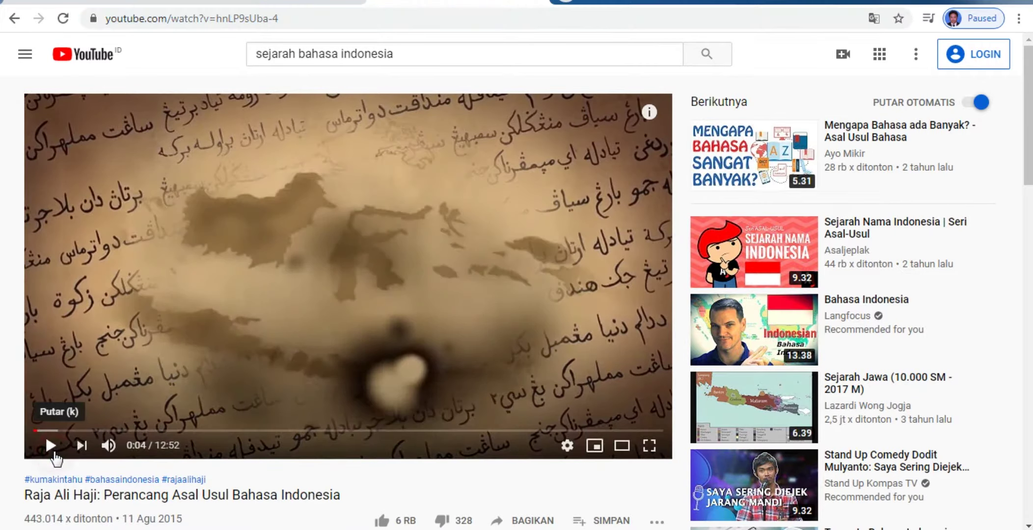
left_click(304, 18)
left_click_drag(285, 20, 101, 19)
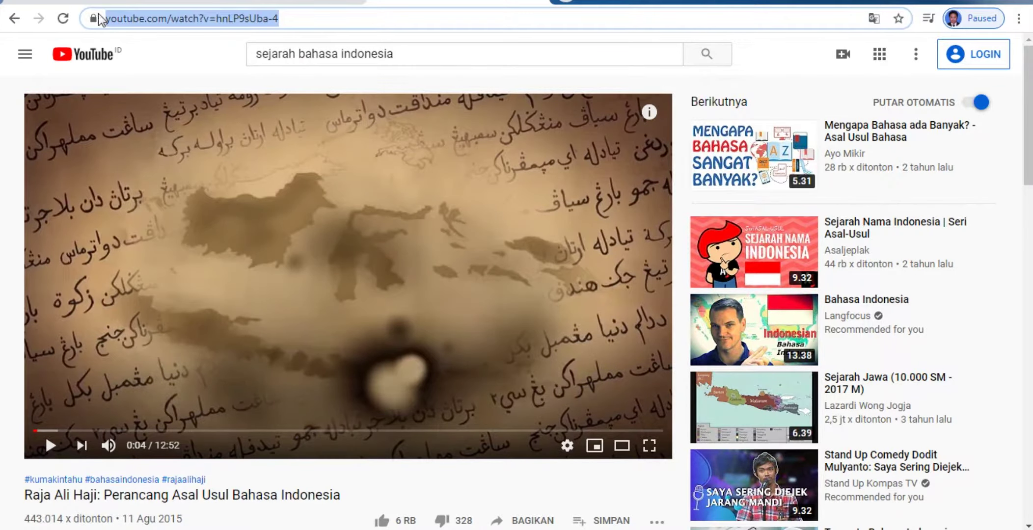
right_click(136, 22)
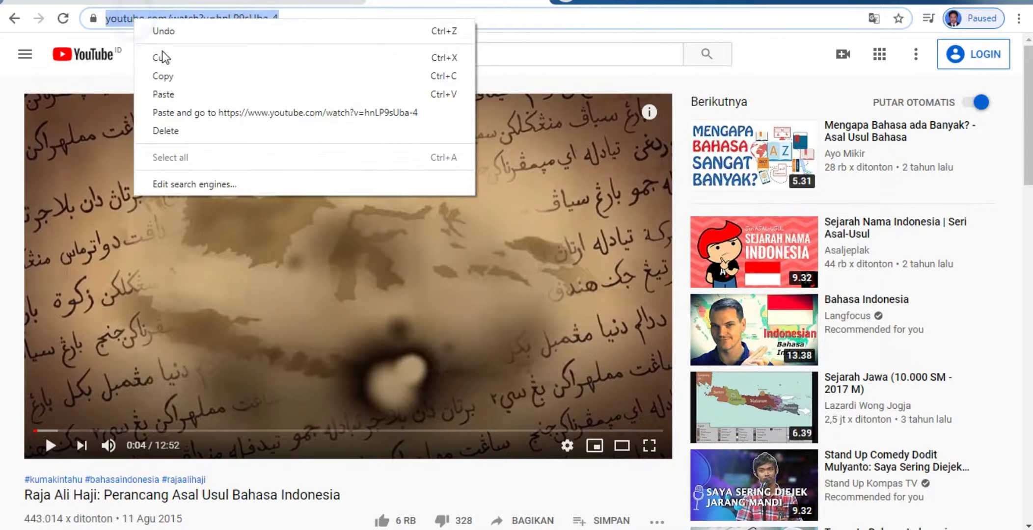
left_click(164, 77)
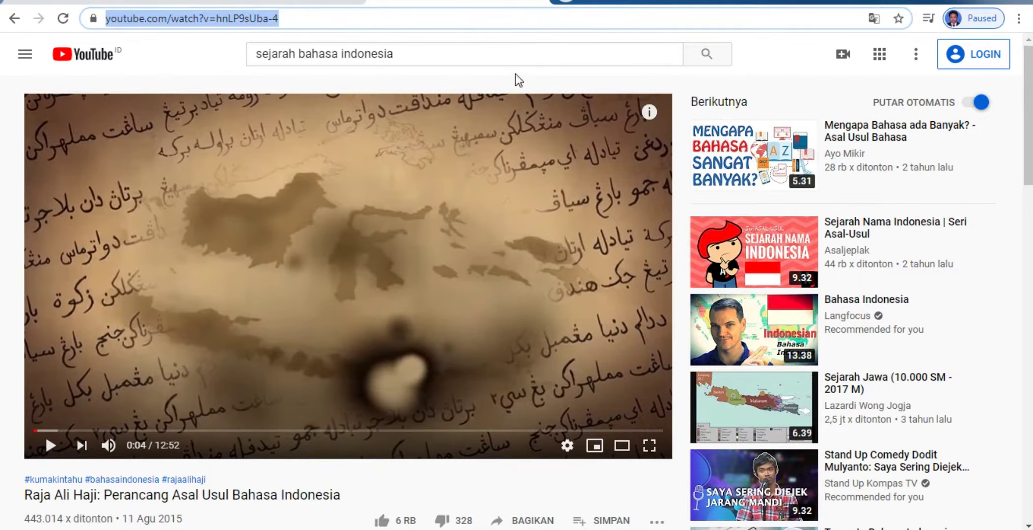
Back in Schoology, start a link material in Pertemuan 1 with the copied video address and the title "Sejarah Perkembangan Bahasa Indonesia"
left_click(338, 5)
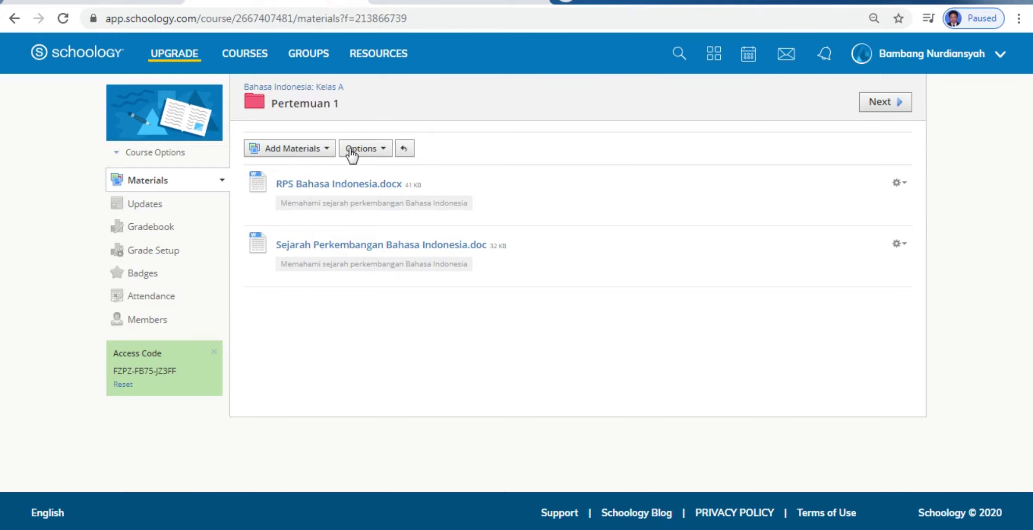
left_click(322, 148)
left_click(316, 251)
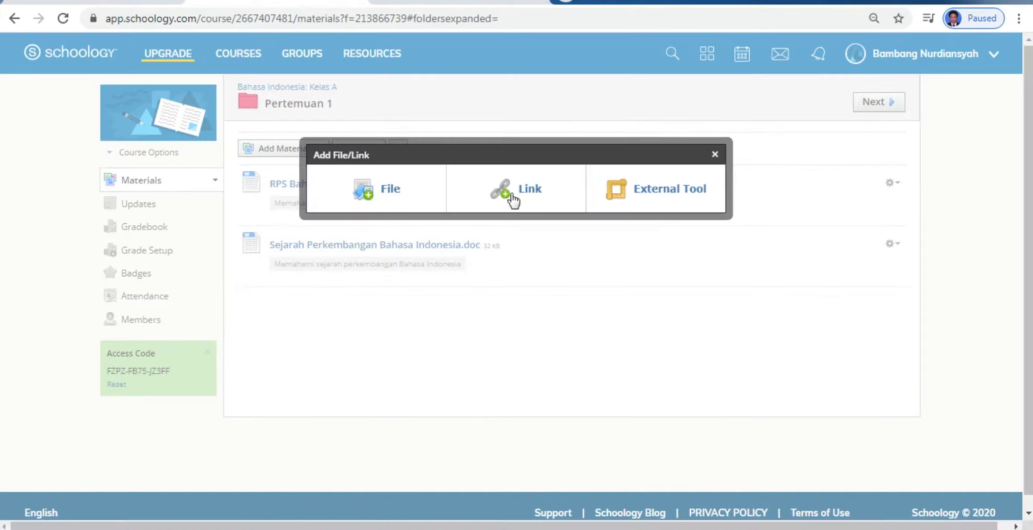
left_click(513, 199)
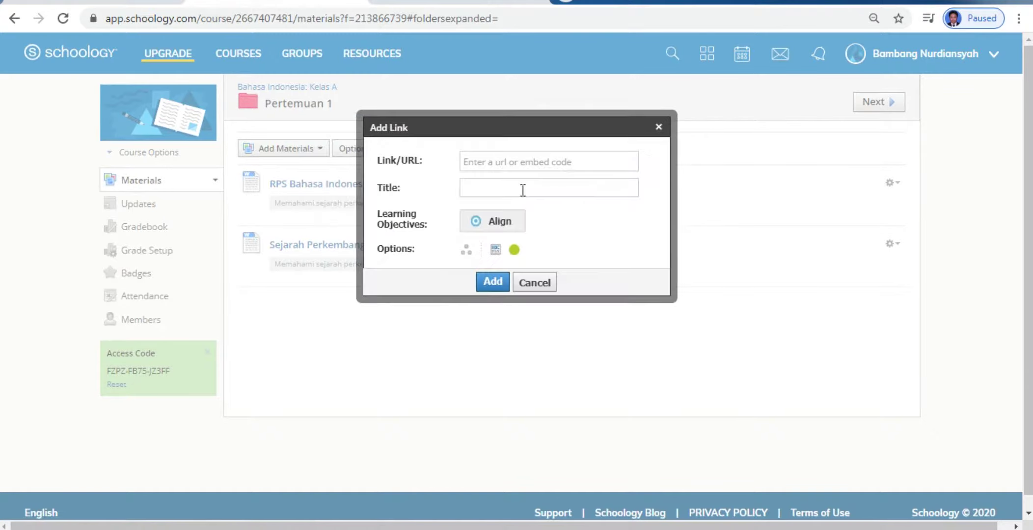
left_click(498, 164)
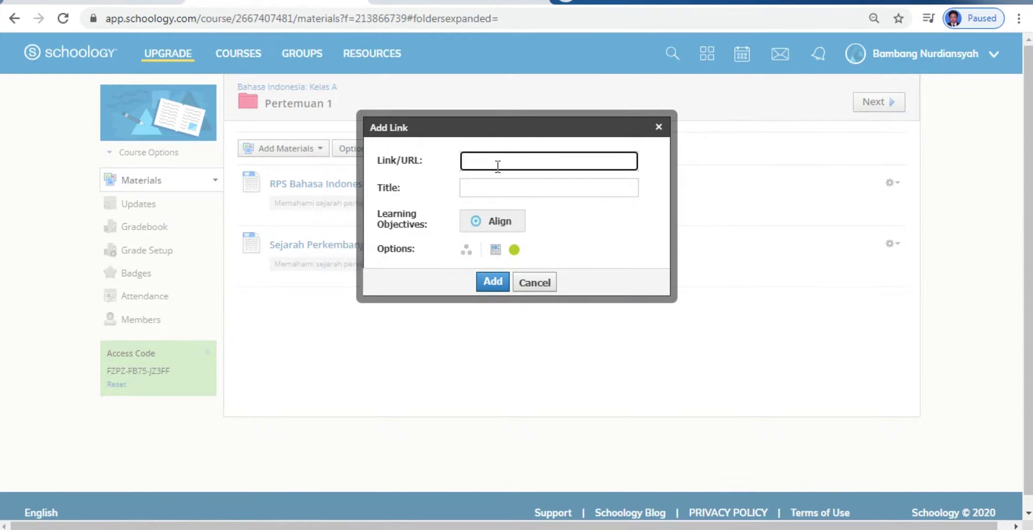
key("ctrl+v")
left_click(492, 189)
type("S")
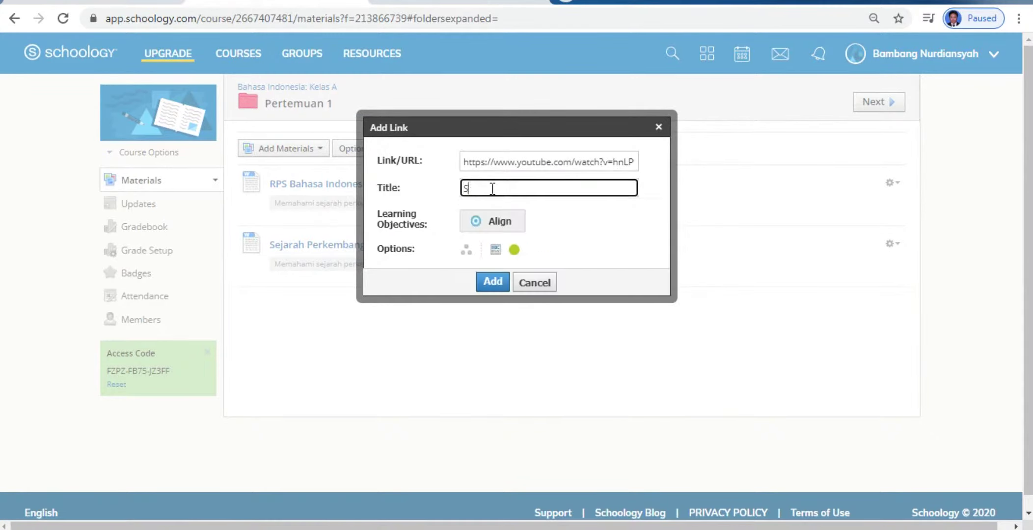
type("ejarah Perkembangan Bahasa Indonesia")
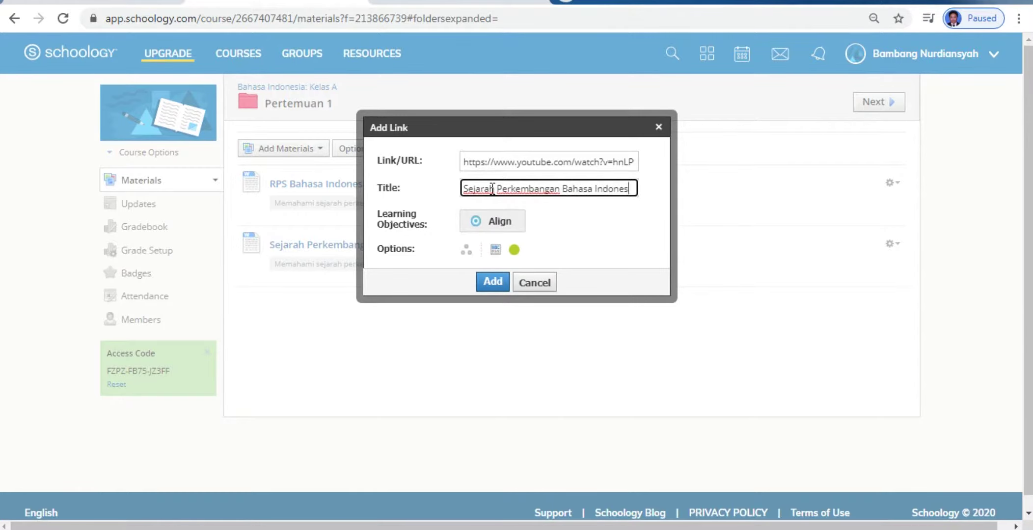
Align the link with the personal CLO Bahasa Indonesia objective "Memahami sejarah perkembangan Bahasa Indonesia" and add the link to the folder
left_click(495, 227)
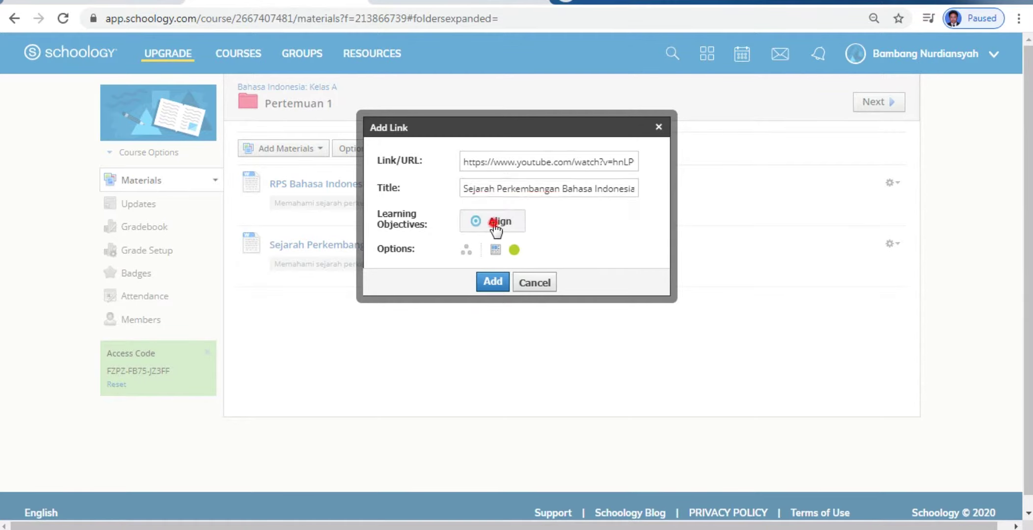
left_click(403, 185)
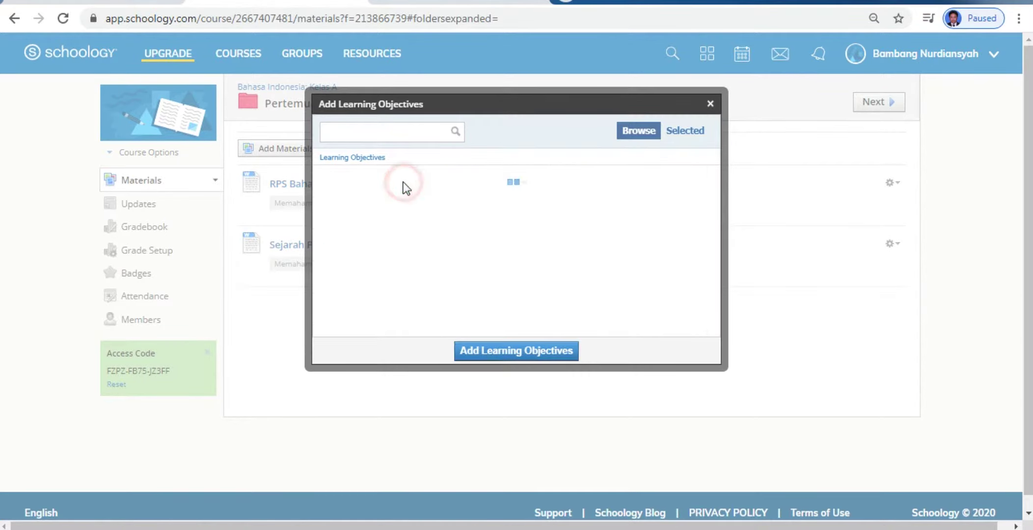
left_click(360, 182)
left_click(395, 183)
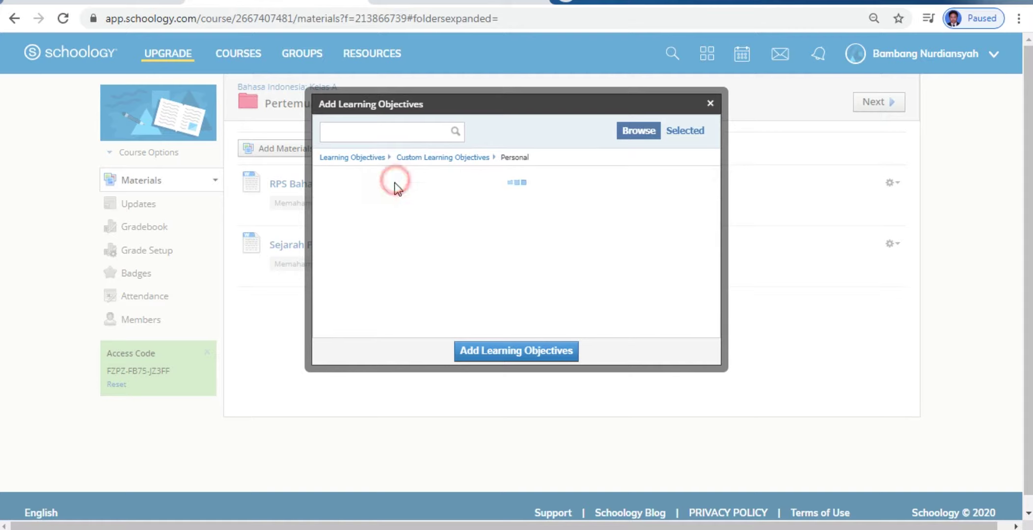
left_click(422, 189)
left_click(530, 352)
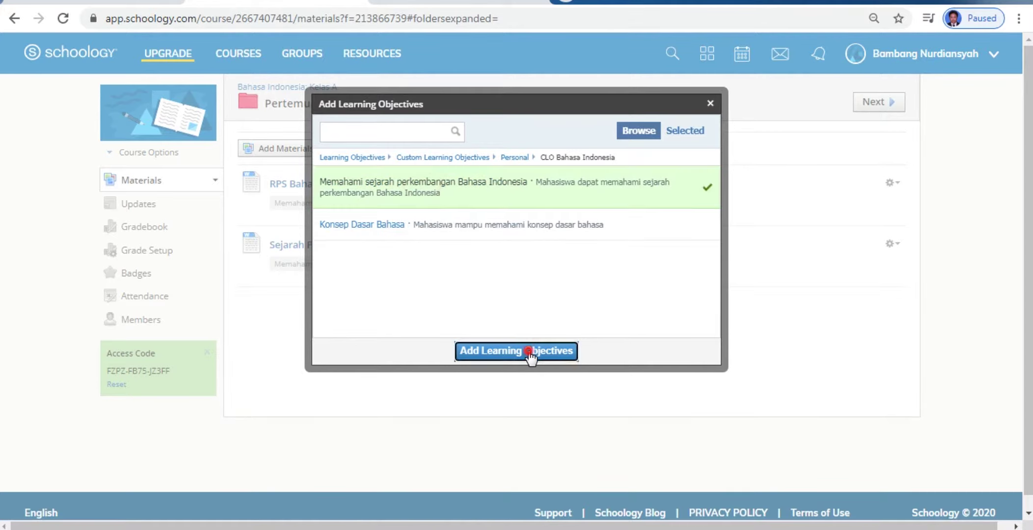
left_click(493, 296)
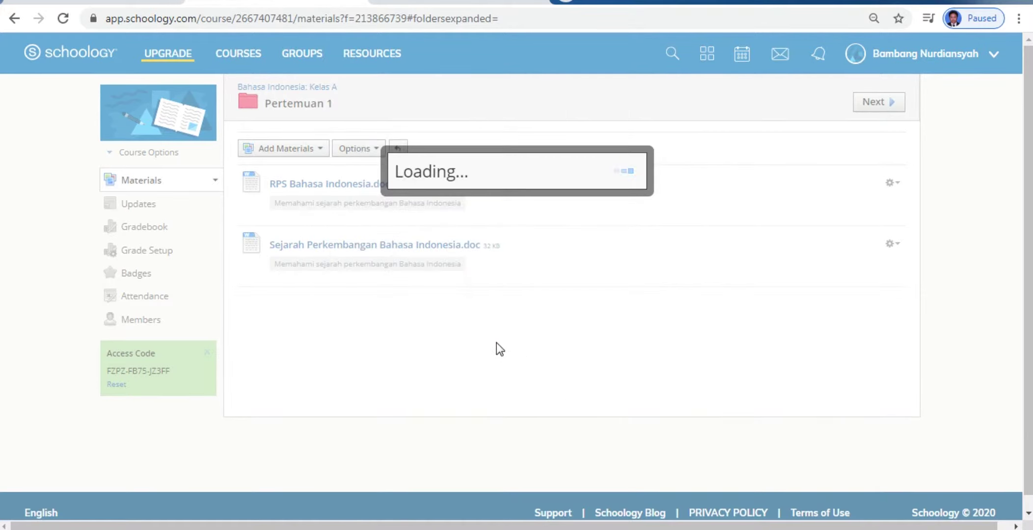